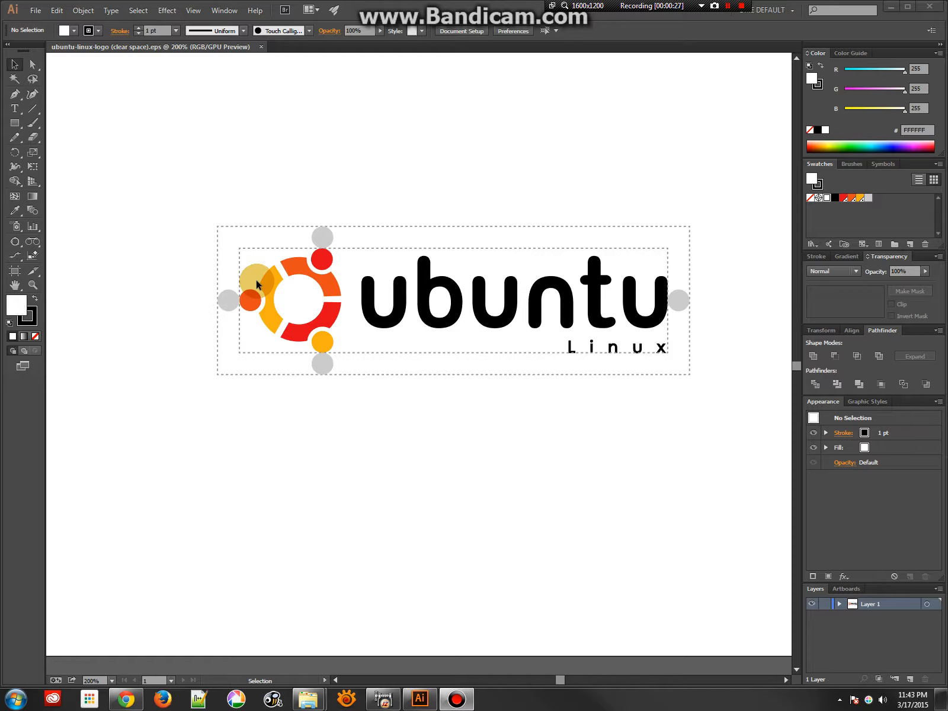
Step: Delete the inner dashed rectangle and the four gray clear-space circles around the Ubuntu logo
left_click_drag(229, 298, 240, 274)
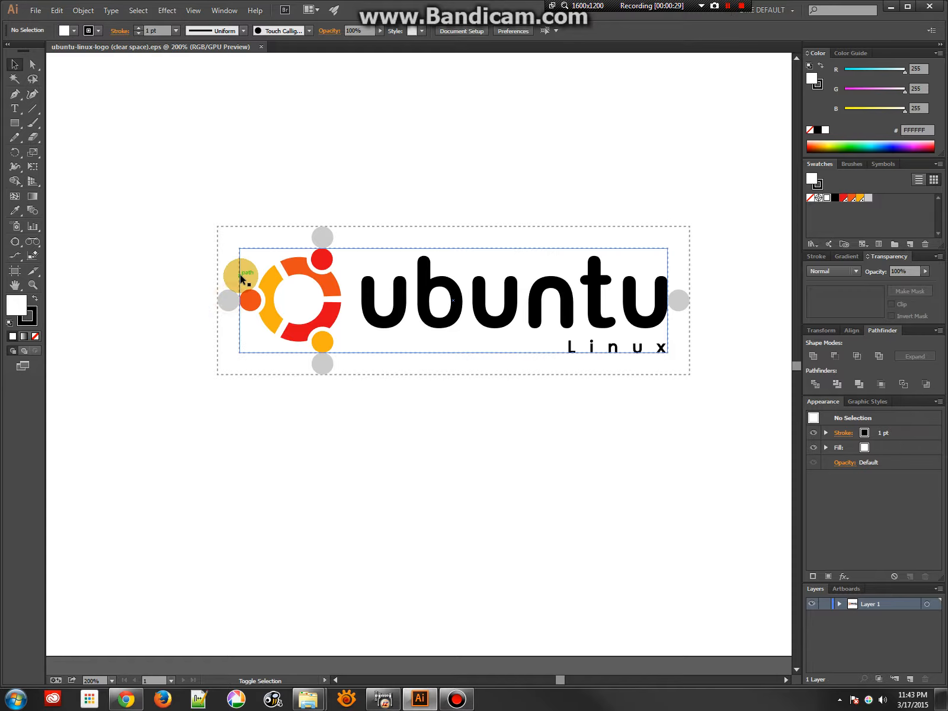
key("Delete")
left_click(223, 297)
key("Delete")
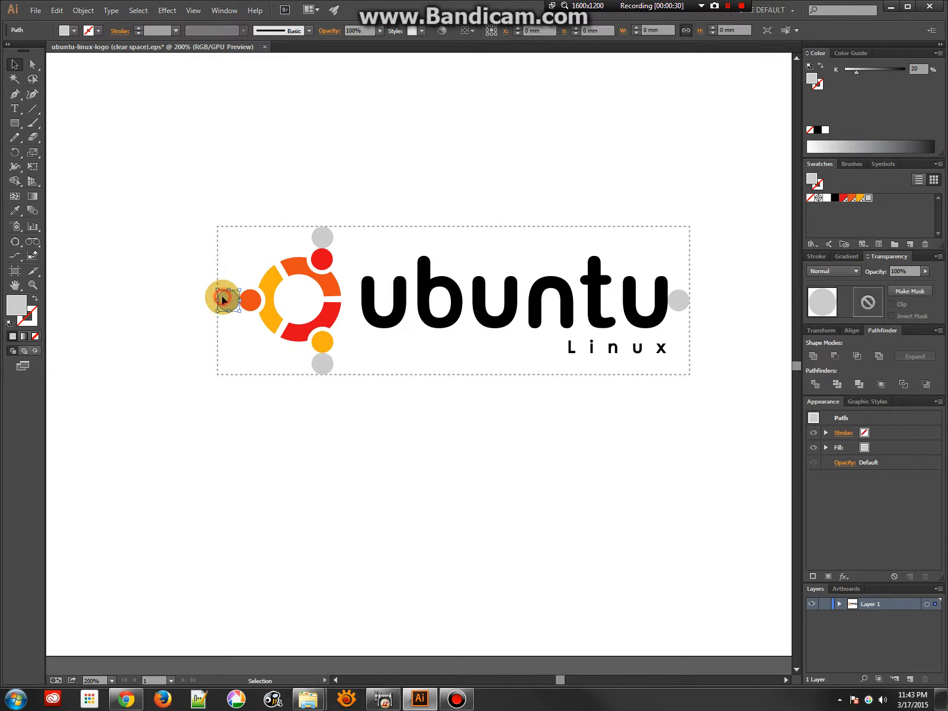
left_click(318, 236)
key("Delete")
key("Delete")
left_click(323, 364)
key("Delete")
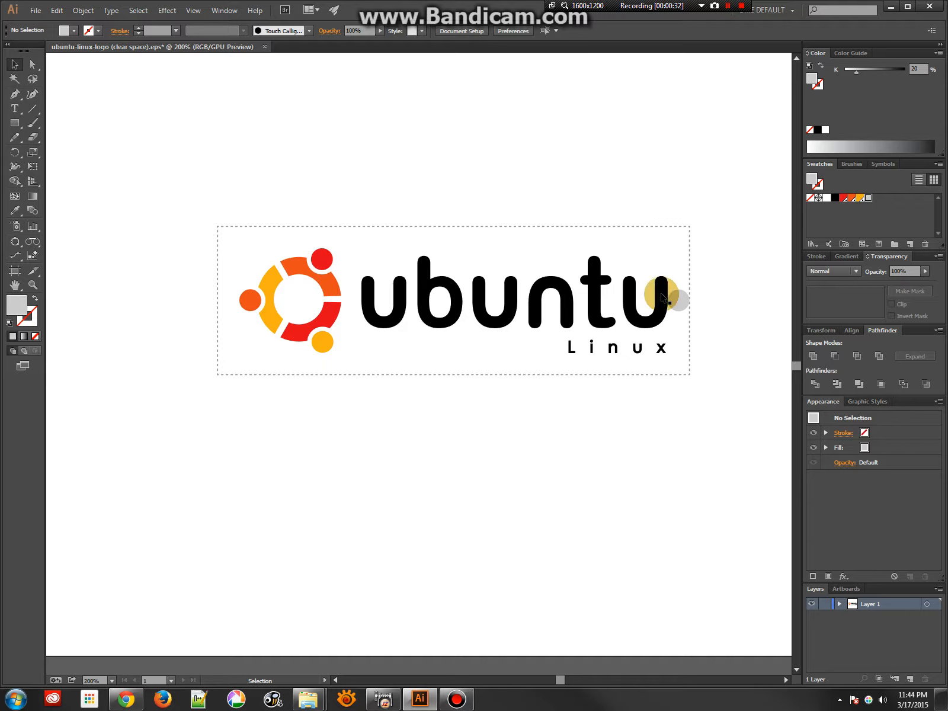
left_click(682, 301)
key("Delete")
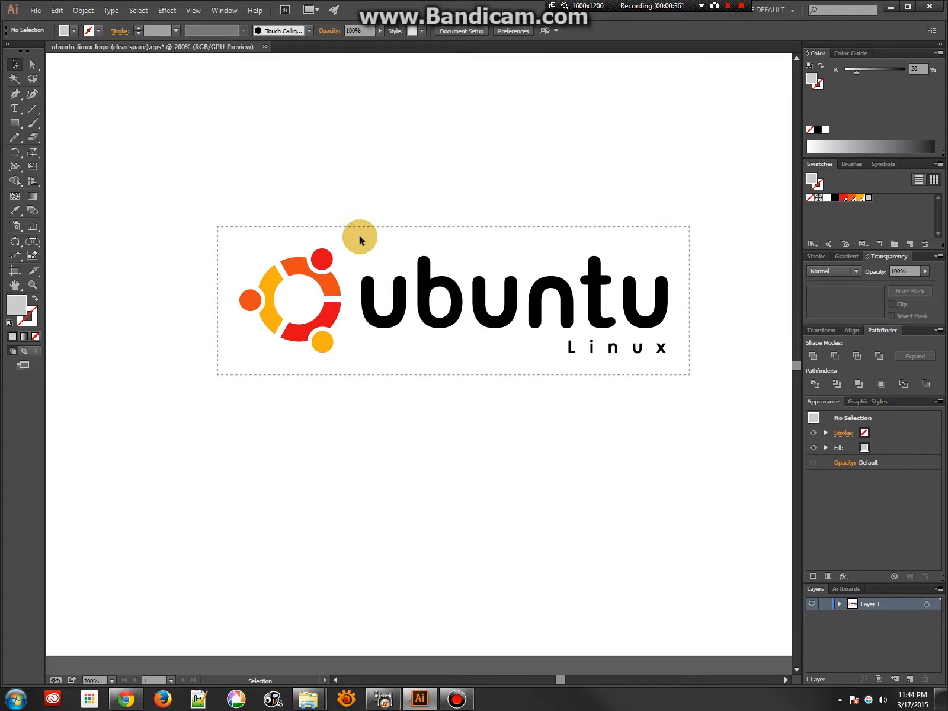
Step: Fit the artboard to the outer dashed clear-space rectangle and remove that rectangle
left_click(329, 226)
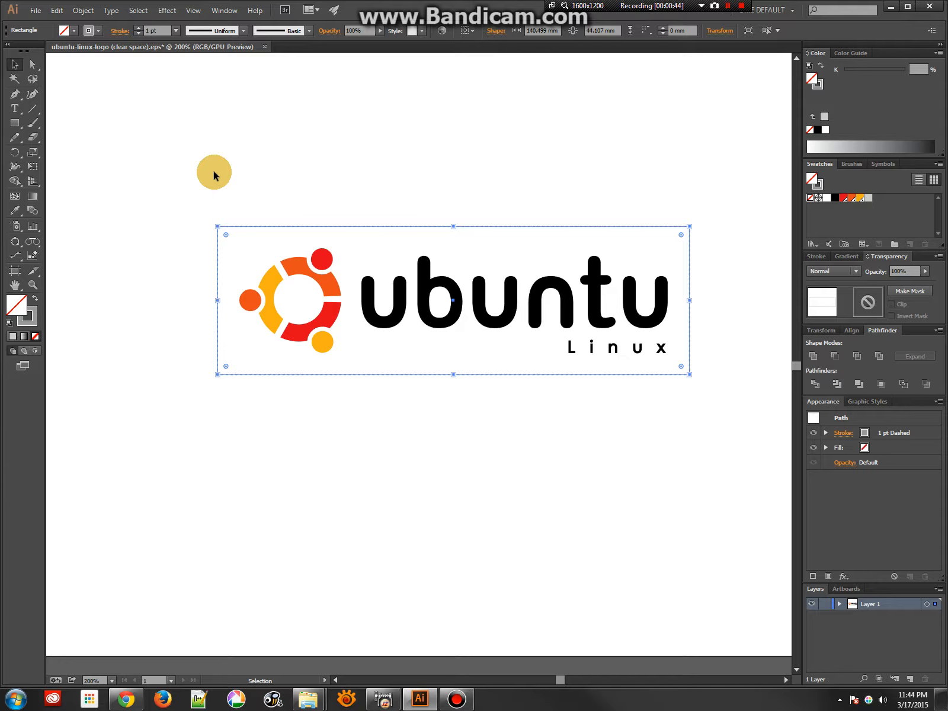
left_click(86, 11)
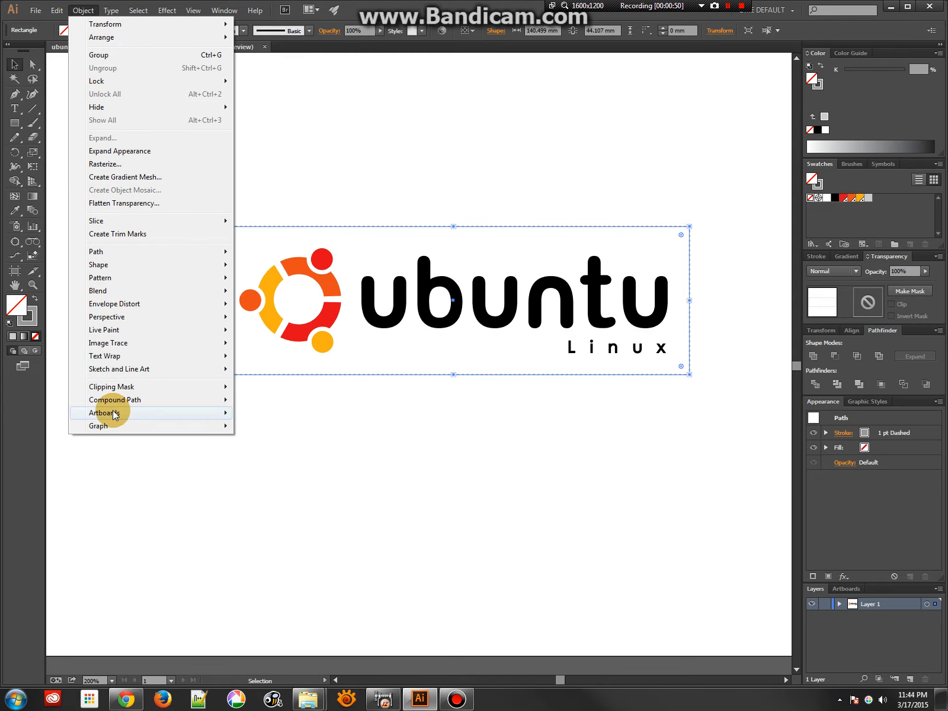
mouse_move(115, 415)
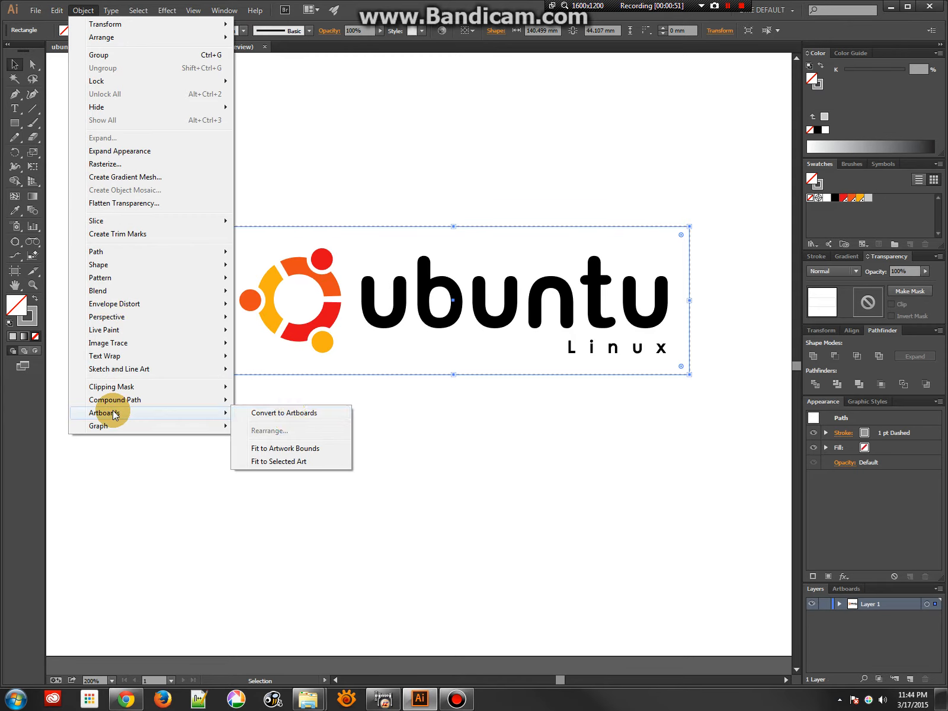
left_click(295, 462)
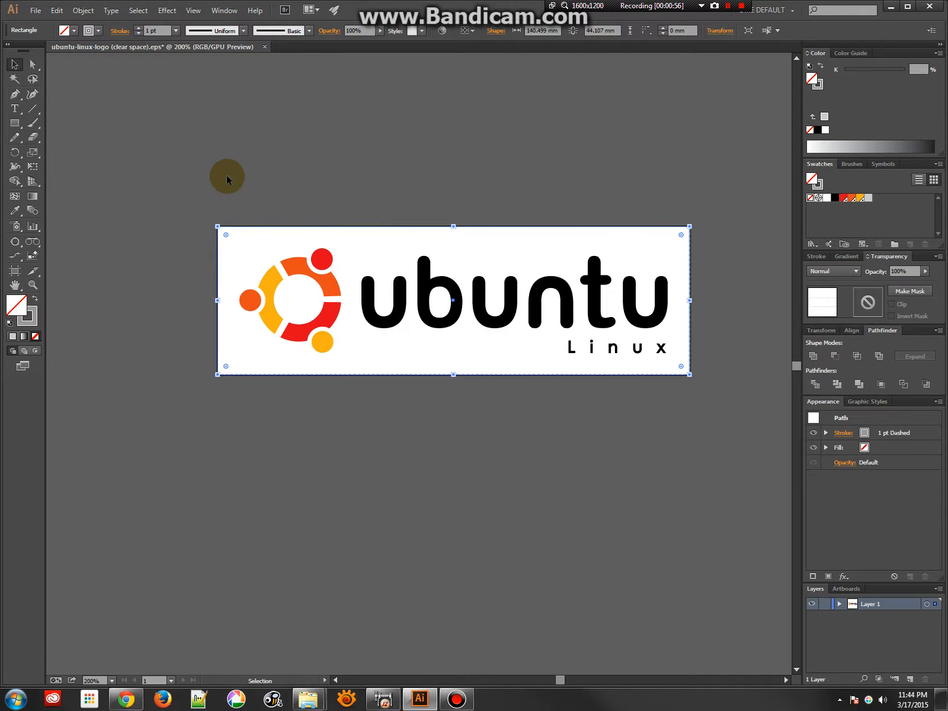
left_click_drag(227, 176, 254, 231)
left_click(254, 230)
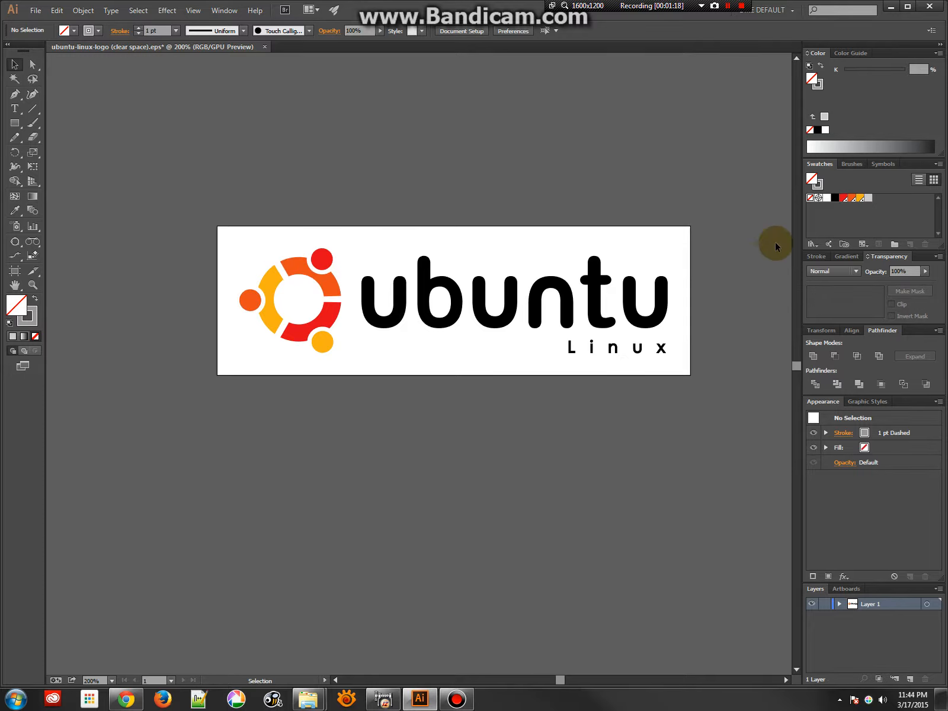
Step: Start saving the logo under a new name and create and open a "final logos" folder inside IdentityPackageTut
left_click(36, 10)
left_click(386, 122)
left_click(36, 10)
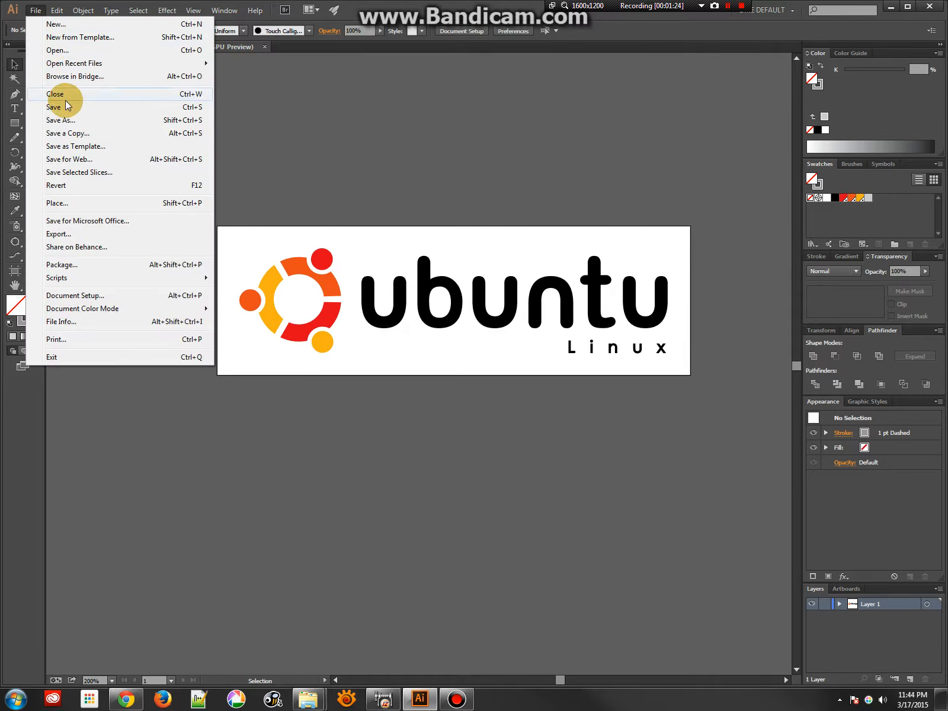
left_click(65, 120)
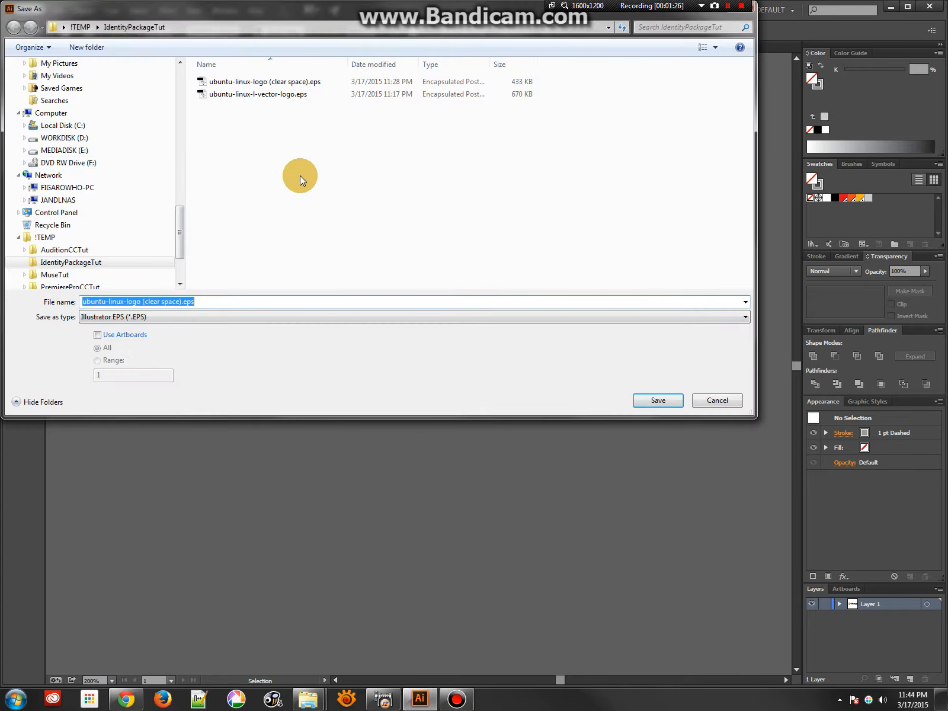
left_click(95, 48)
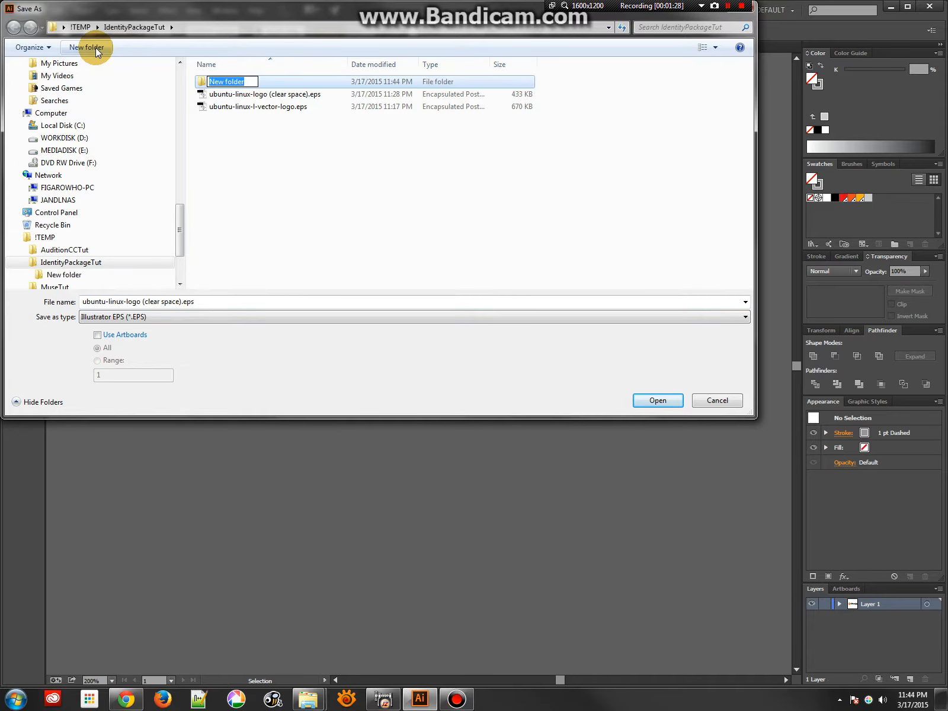
type("final logos")
key("Return")
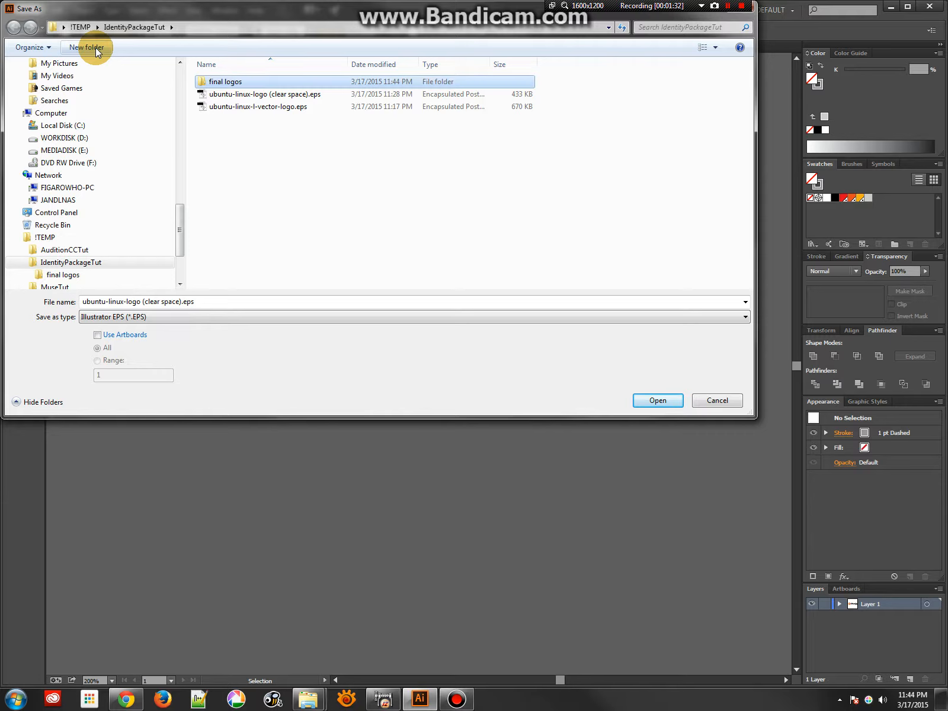
double_click(240, 84)
Step: Name the Illustrator EPS file "ubuntu-linux-logo (rgb).eps" and continue to its EPS options
triple_click(124, 302)
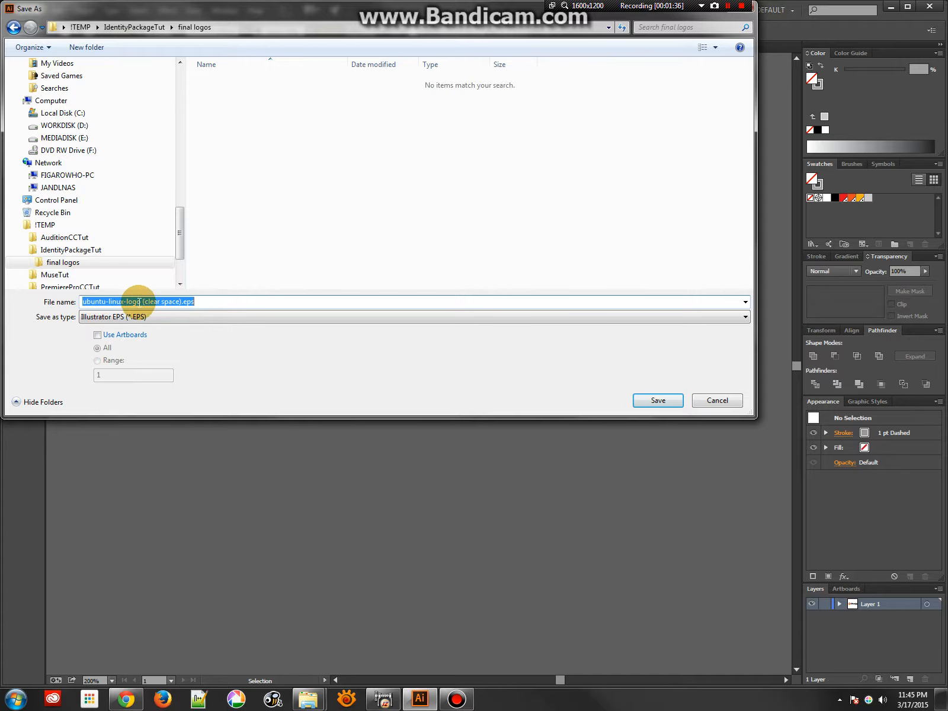
left_click(142, 302)
left_click_drag(144, 302, 176, 300)
type("rgb")
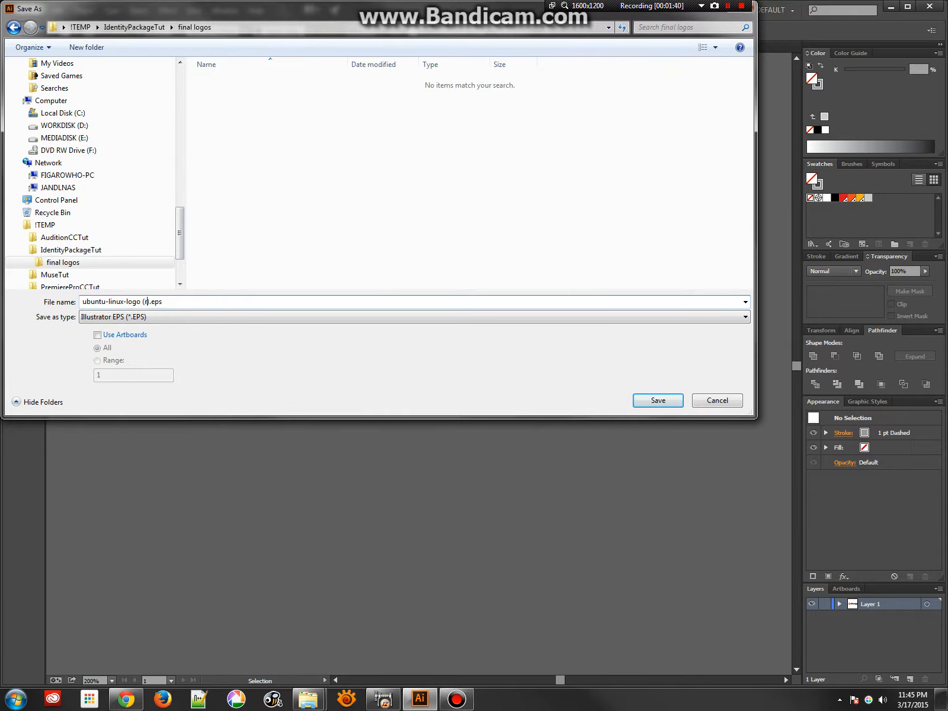
left_click(177, 301)
left_click(658, 401)
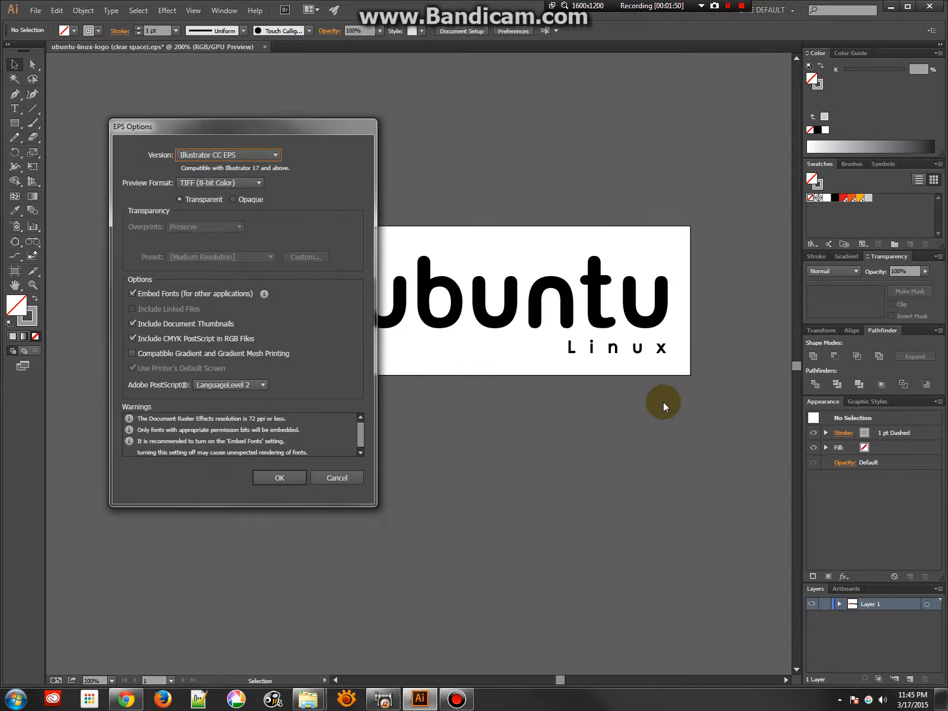
Step: Set the EPS version to Illustrator CS EPS and finish saving in the legacy format
left_click(257, 155)
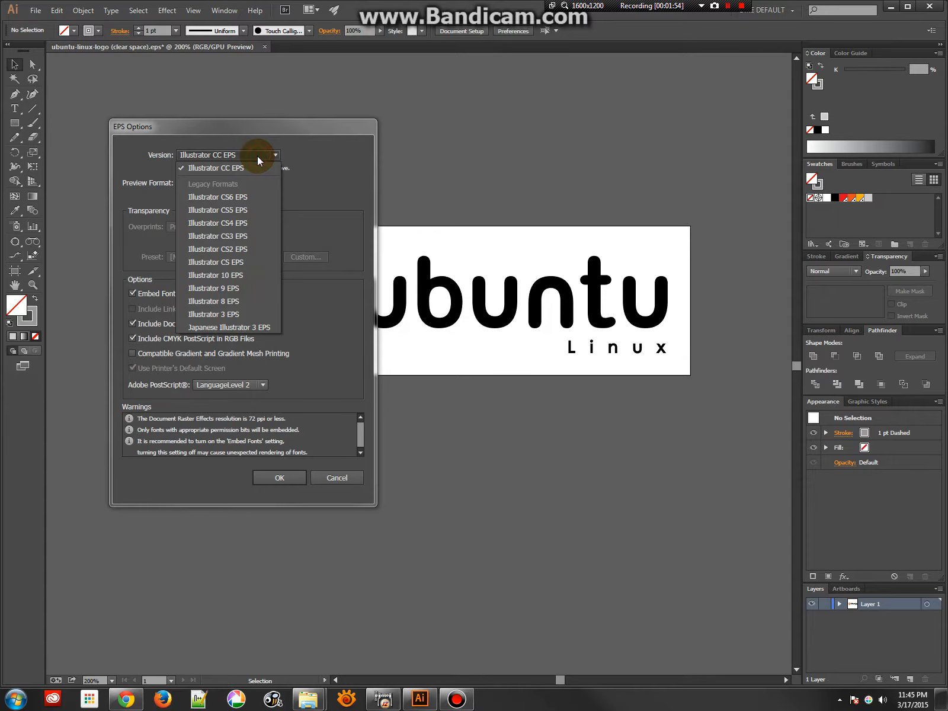
left_click(223, 259)
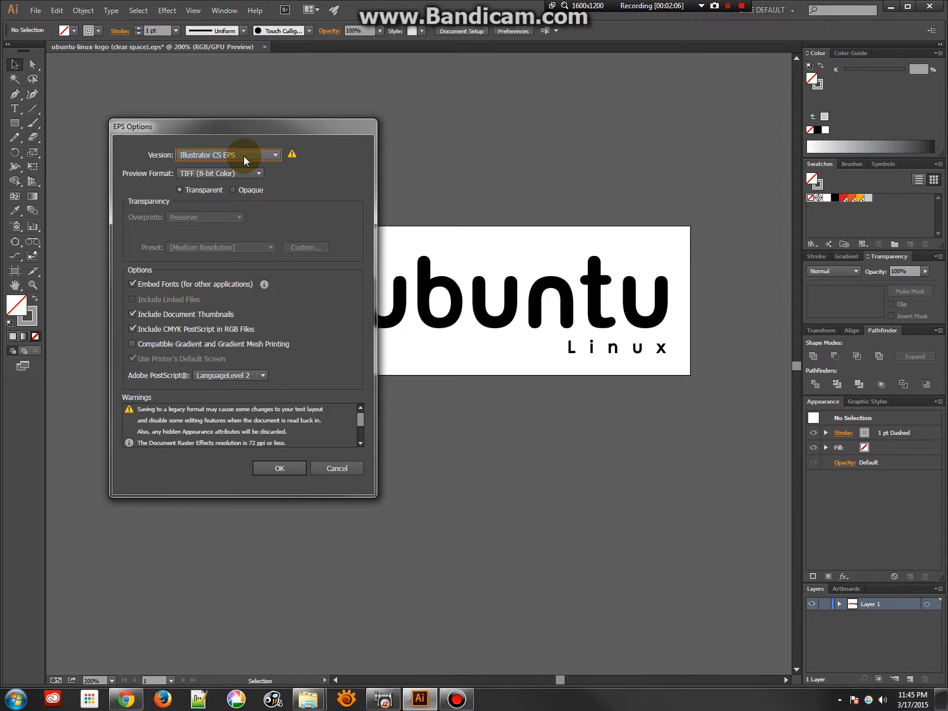
left_click(291, 471)
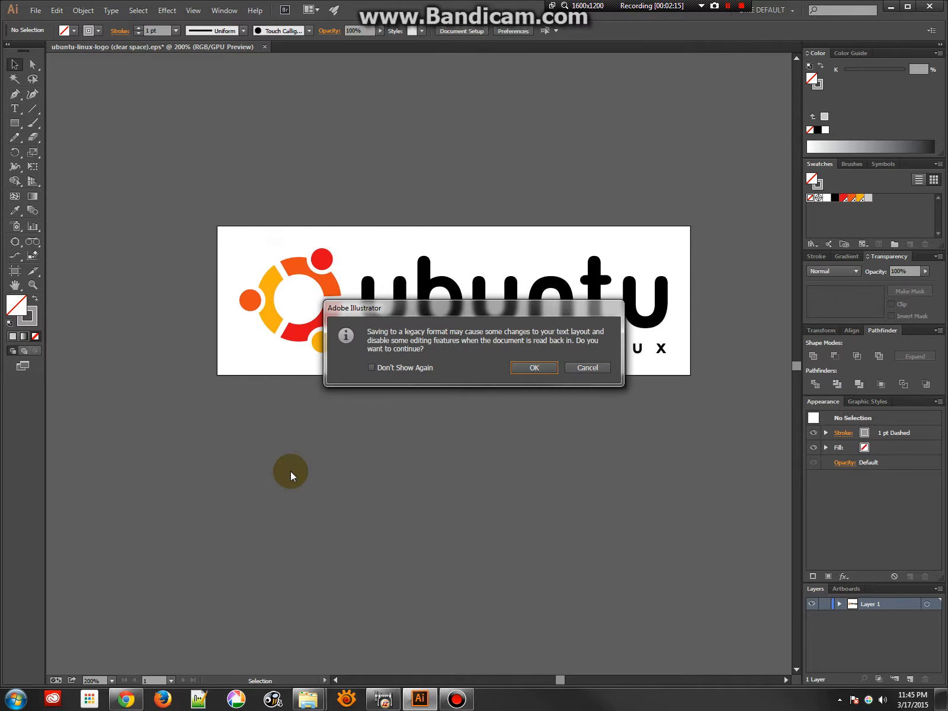
left_click(548, 368)
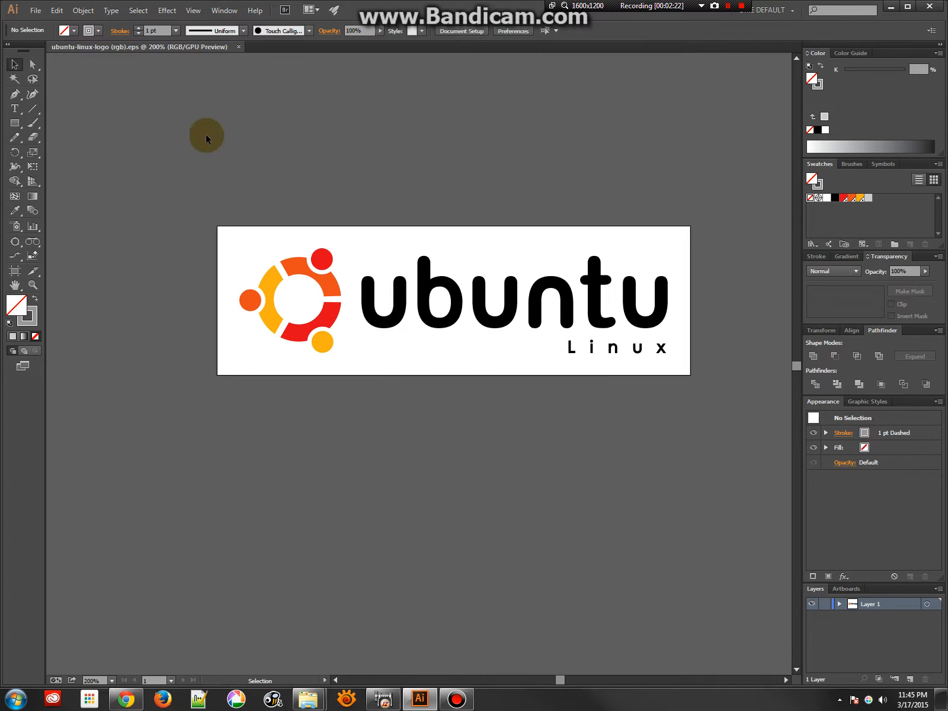
Step: Save the logo as "ubuntu-linux-logo (rgb).svg" using all artboards, with Preserve Illustrator Editing Capabilities turned off
left_click(36, 10)
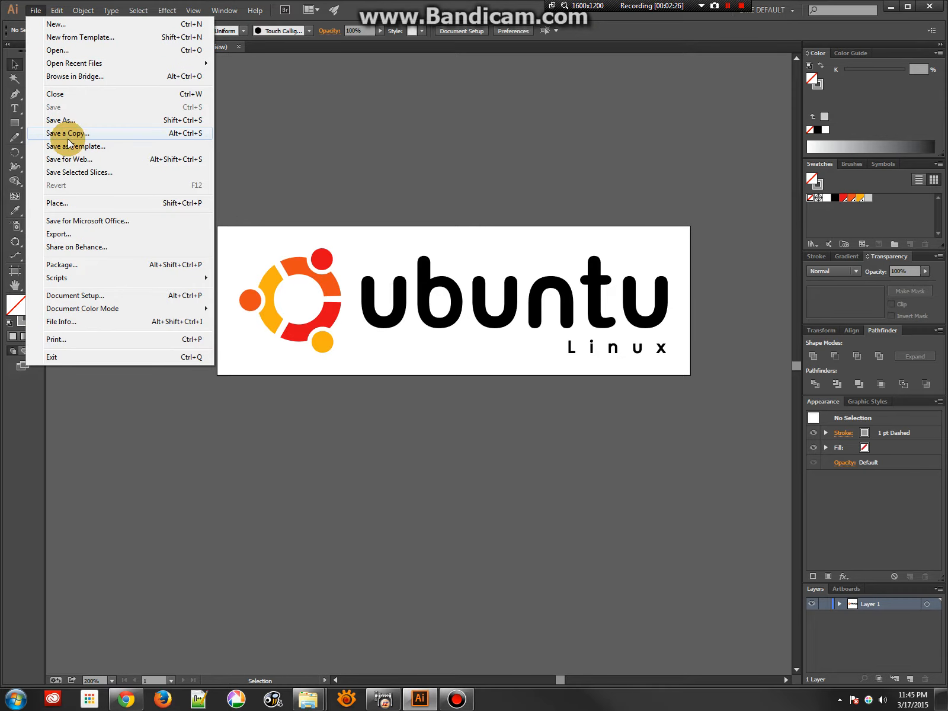
left_click(67, 121)
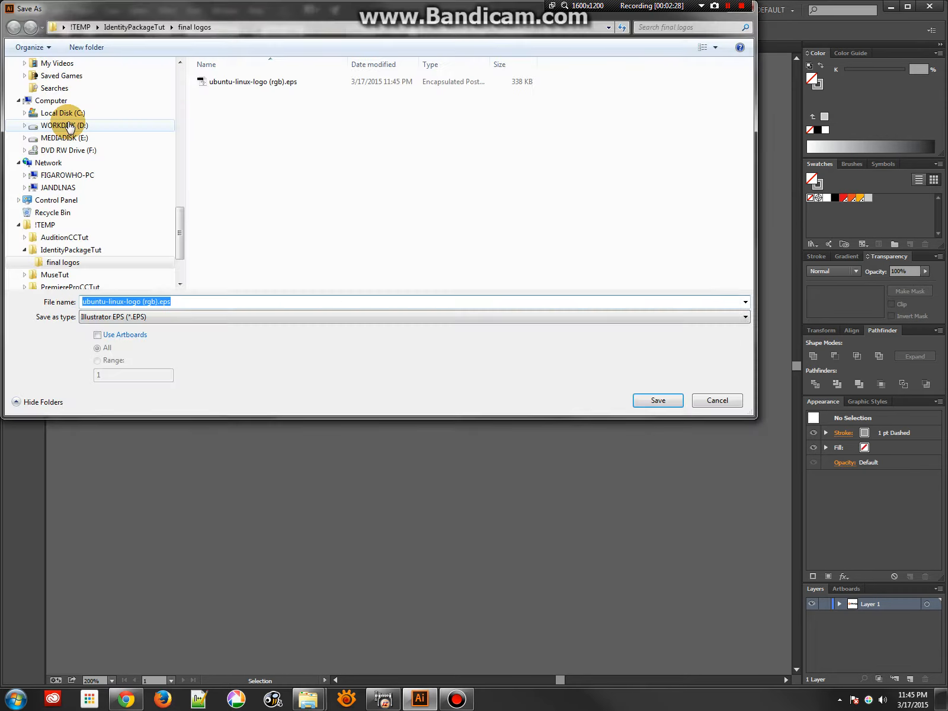
left_click(134, 319)
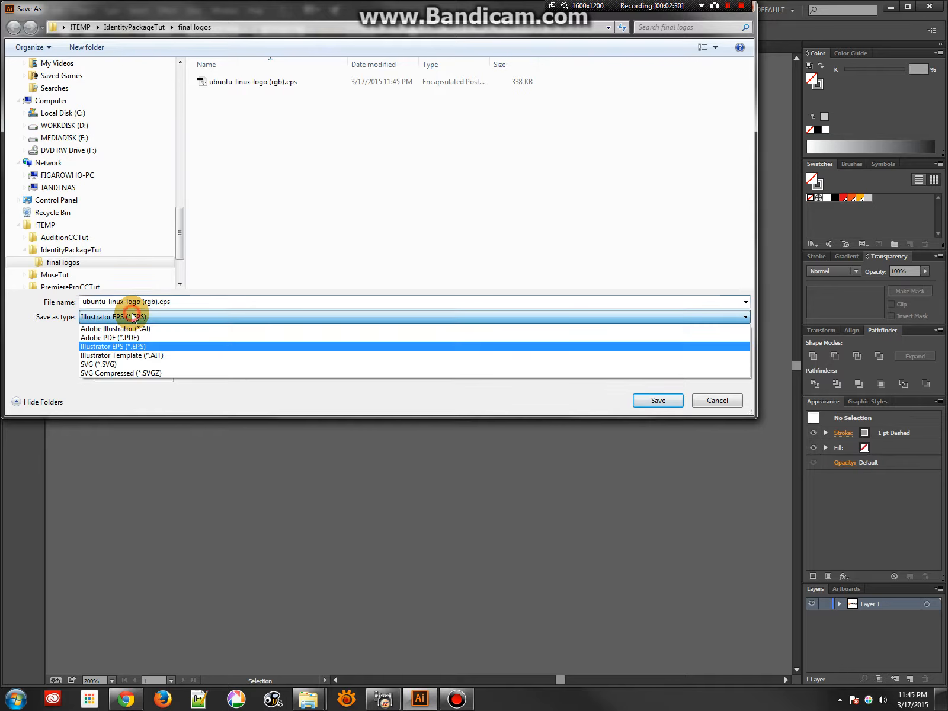
left_click(100, 365)
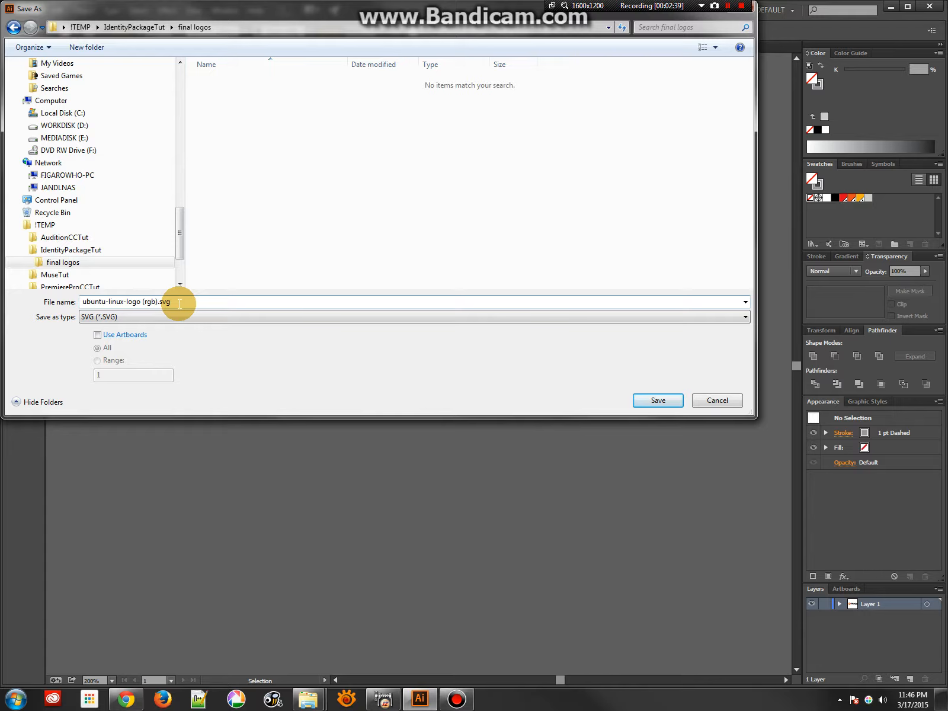
left_click(118, 338)
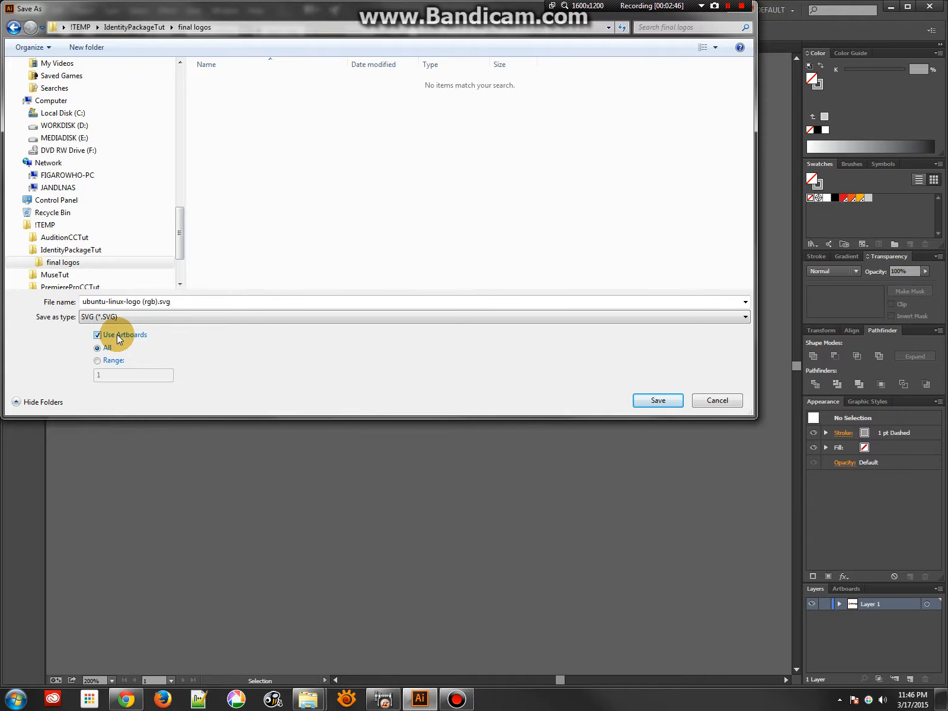
left_click(656, 399)
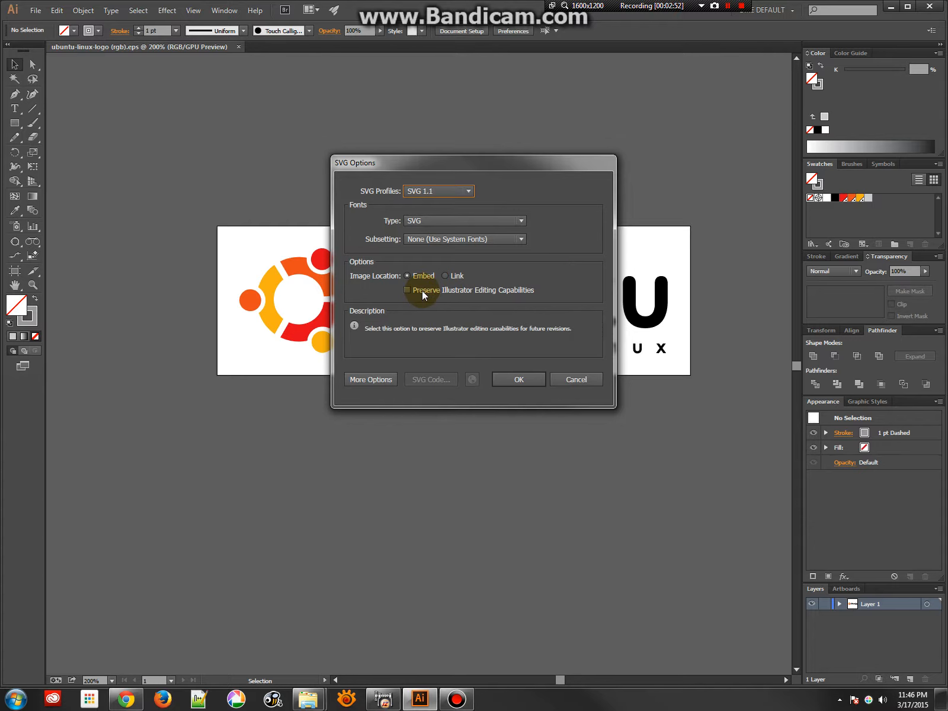
left_click(422, 290)
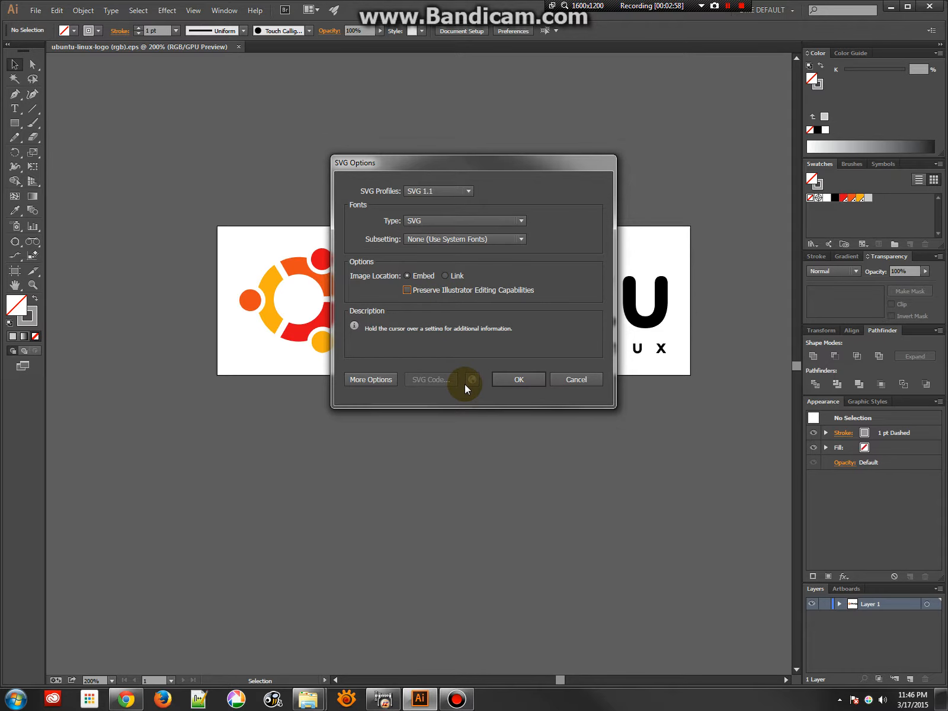
left_click(509, 377)
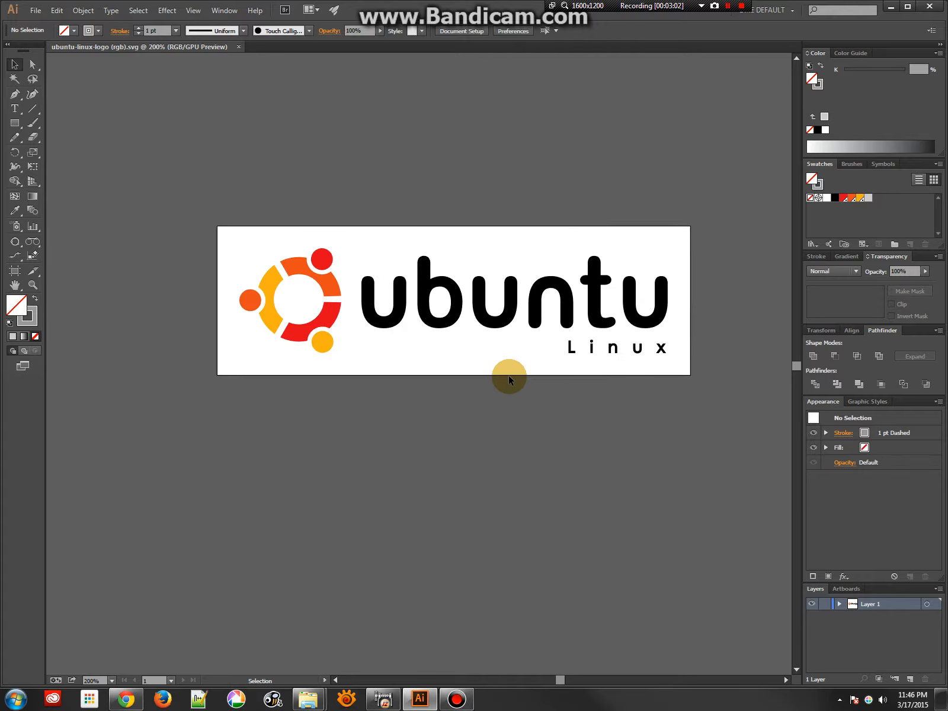
Step: Switch to the final logos folder, examine the saved SVG's code in Notepad++, and return to Illustrator
left_click(307, 699)
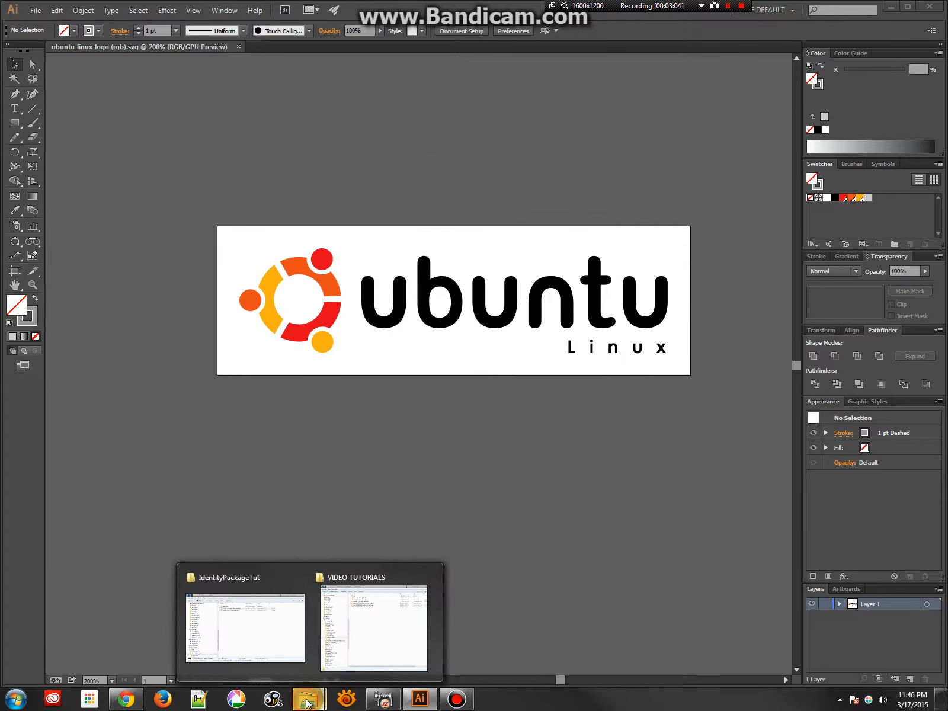
left_click(234, 637)
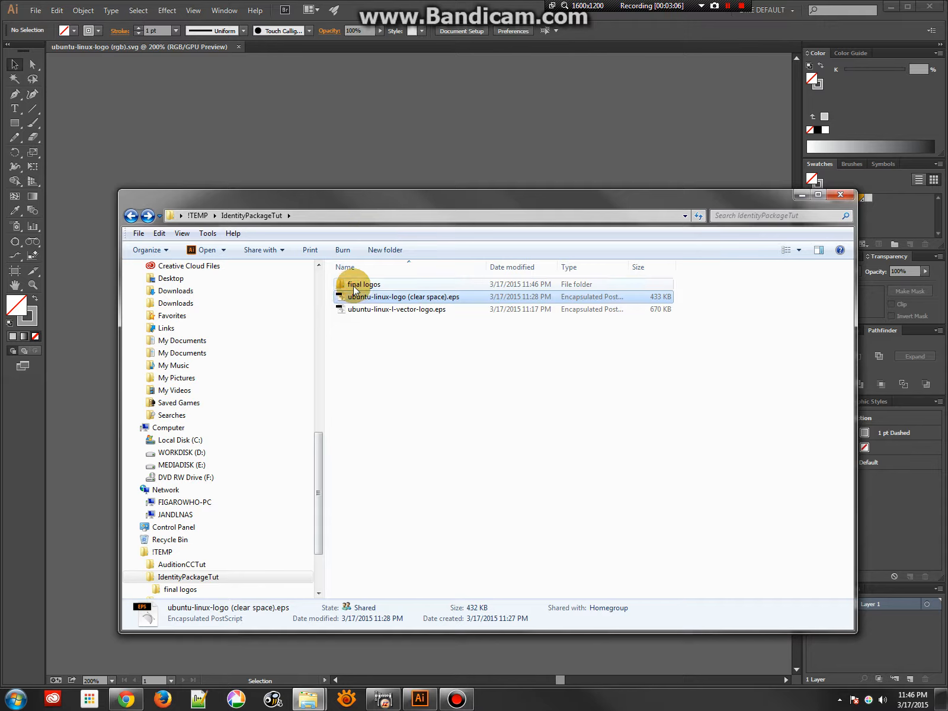
double_click(354, 284)
left_click(416, 298)
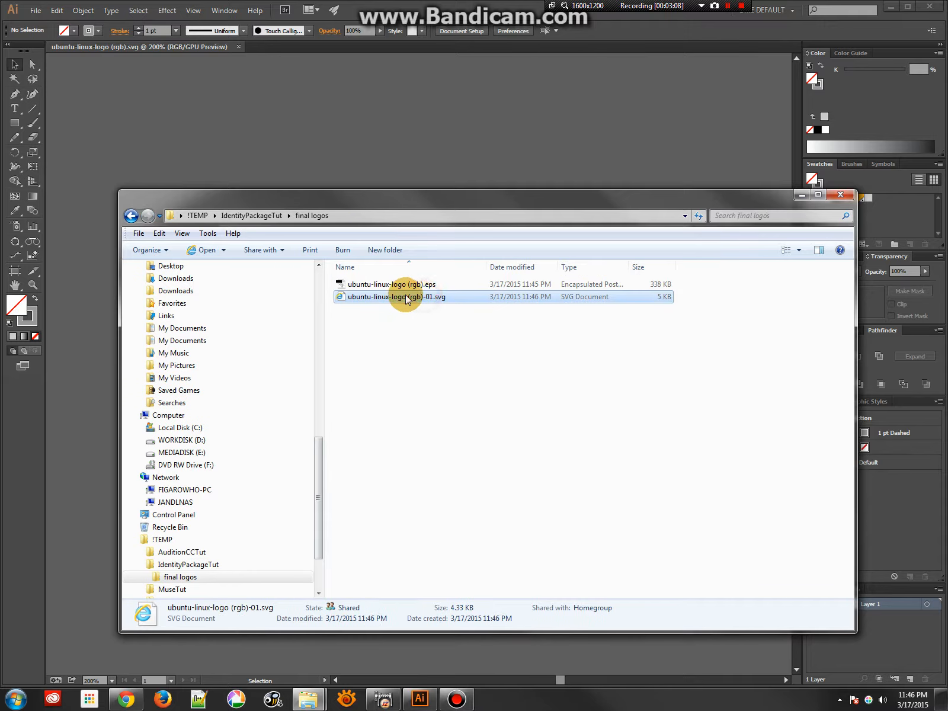
right_click(416, 298)
left_click(481, 387)
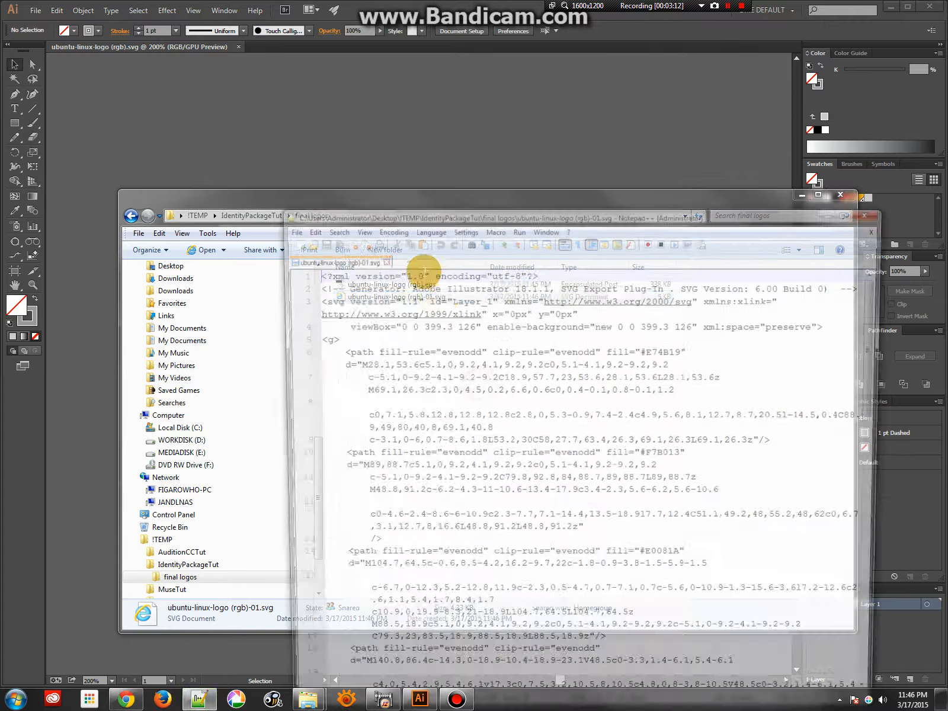
scroll(546, 418, "down", 12)
scroll(601, 481, "down", 3)
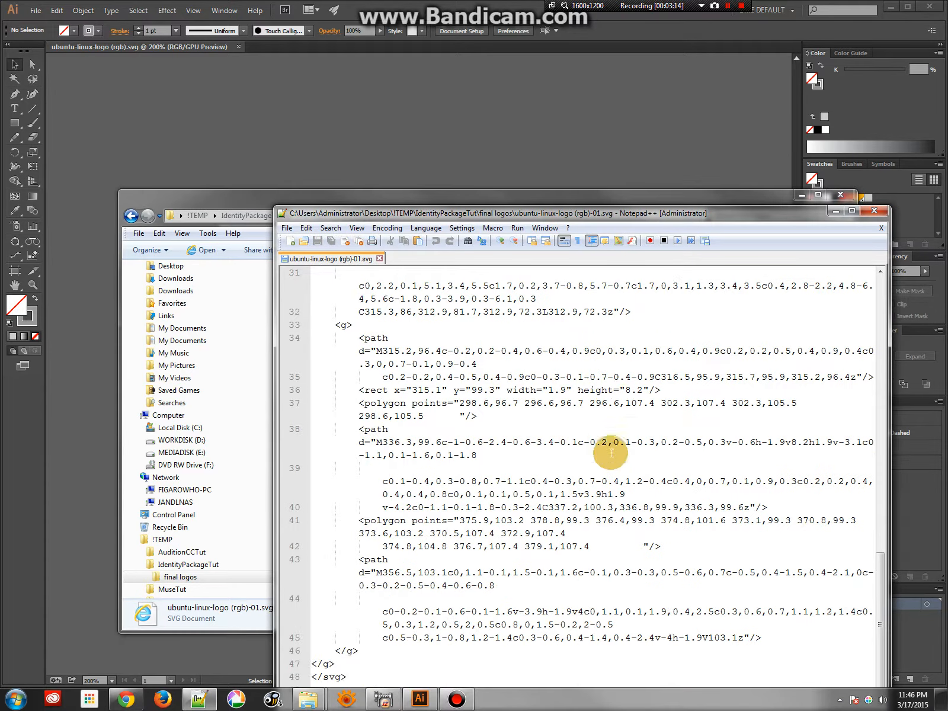
left_click(874, 210)
left_click(194, 111)
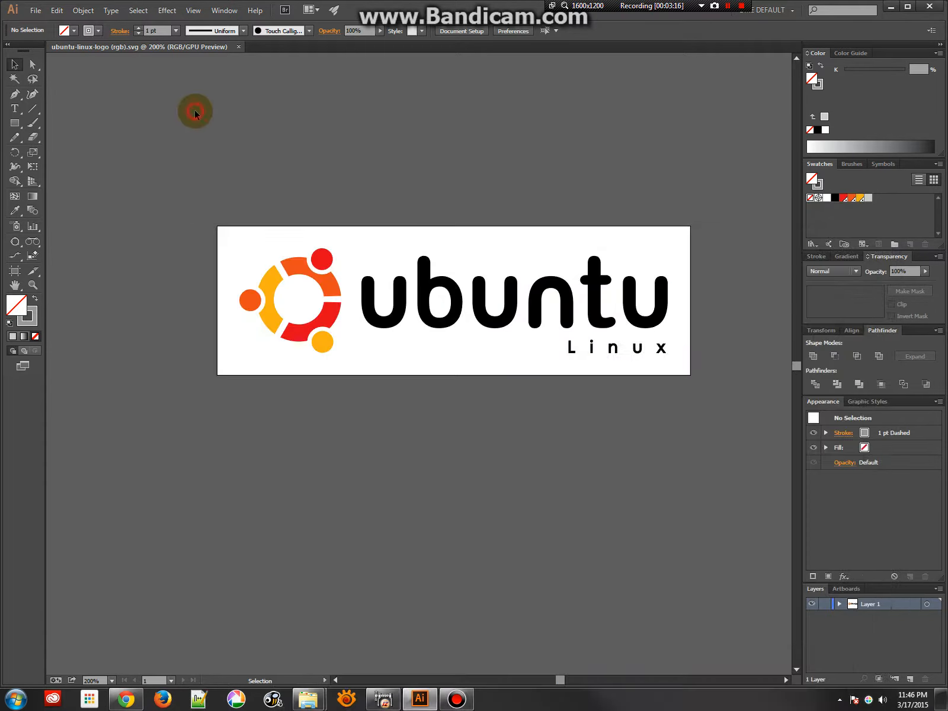
Step: Export the logo as Enhanced Metafile "ubuntu-linux-logo (rgb).emf" into the final logos folder
left_click(36, 10)
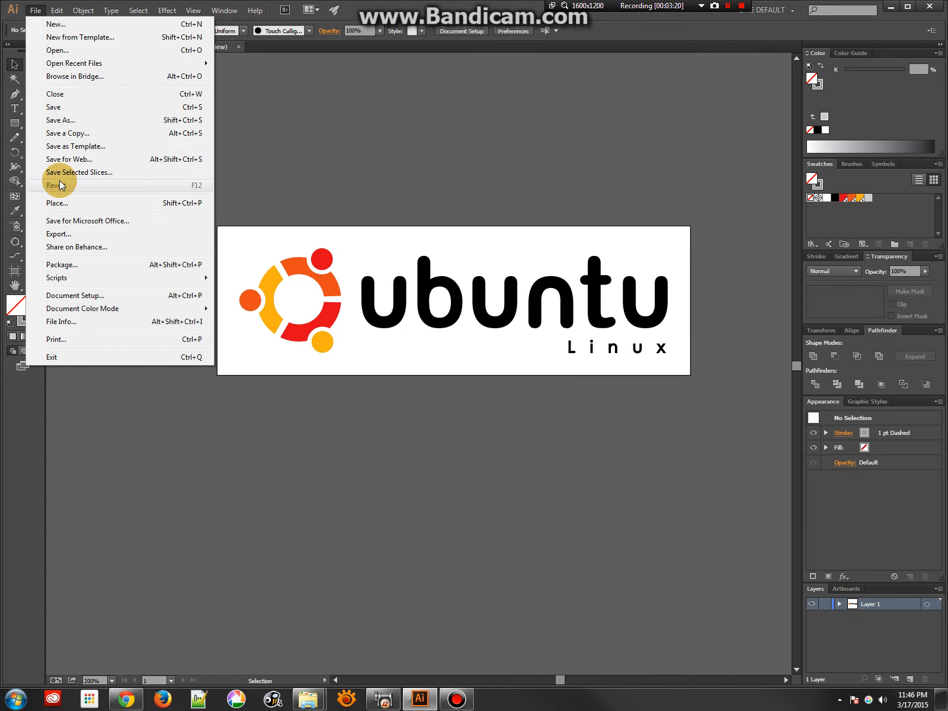
left_click(66, 235)
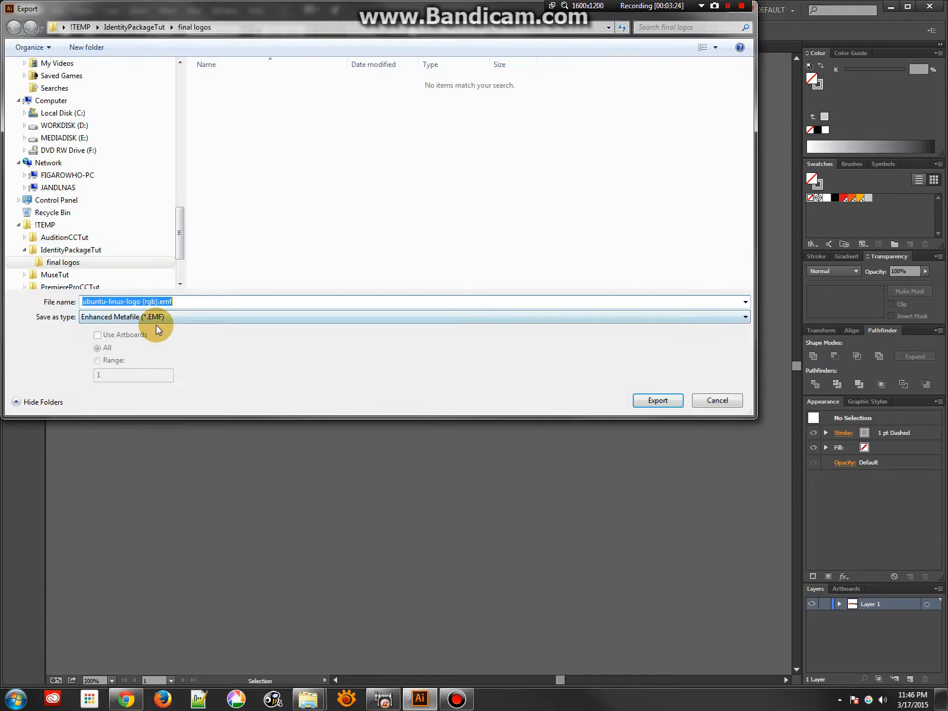
left_click(159, 320)
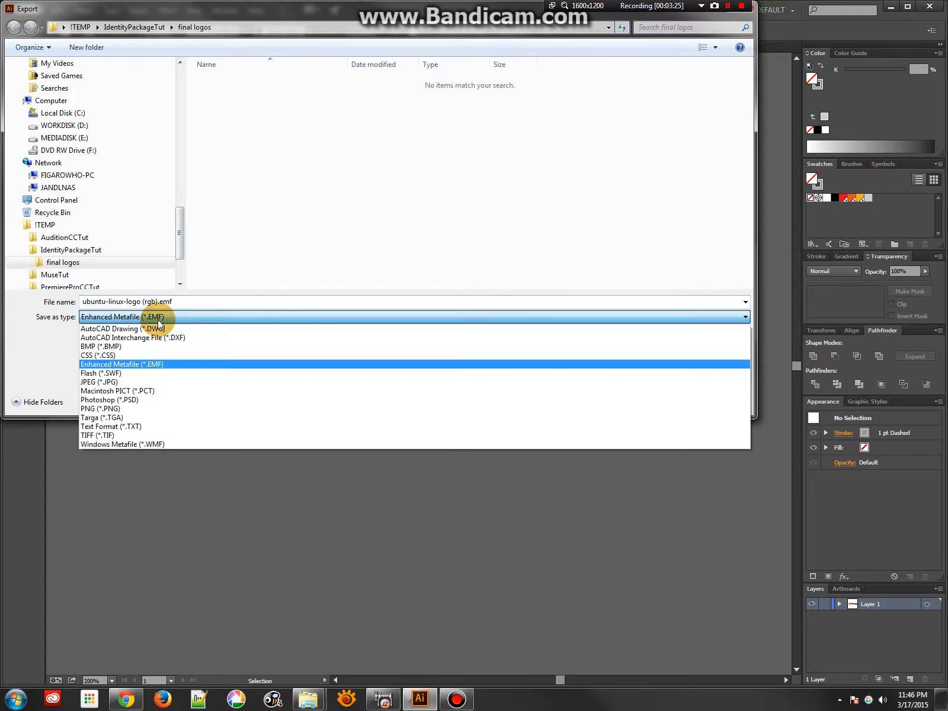
left_click(141, 363)
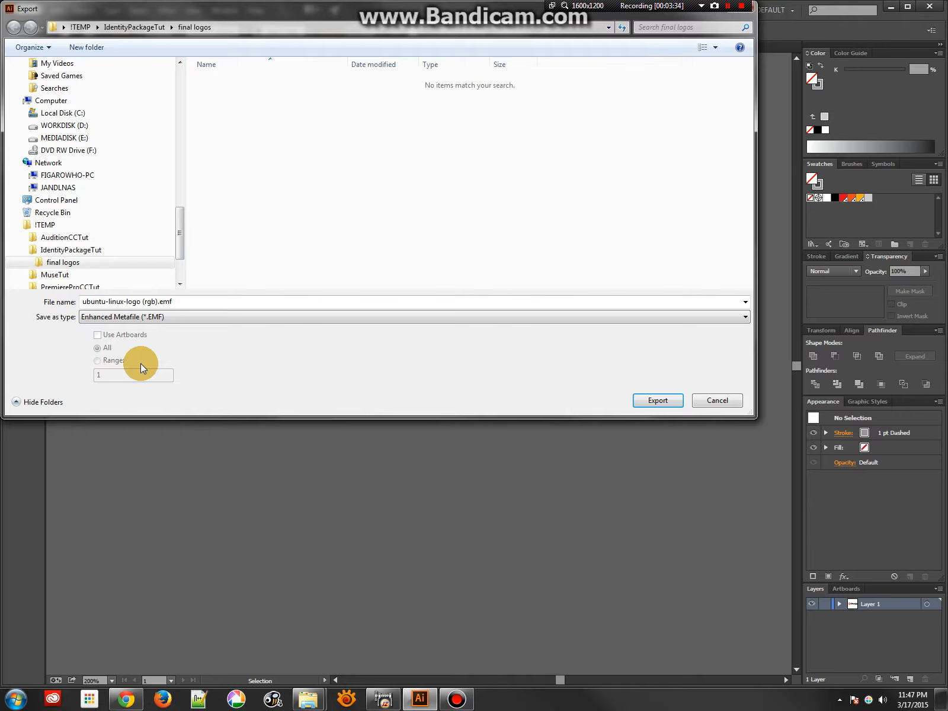
left_click(658, 400)
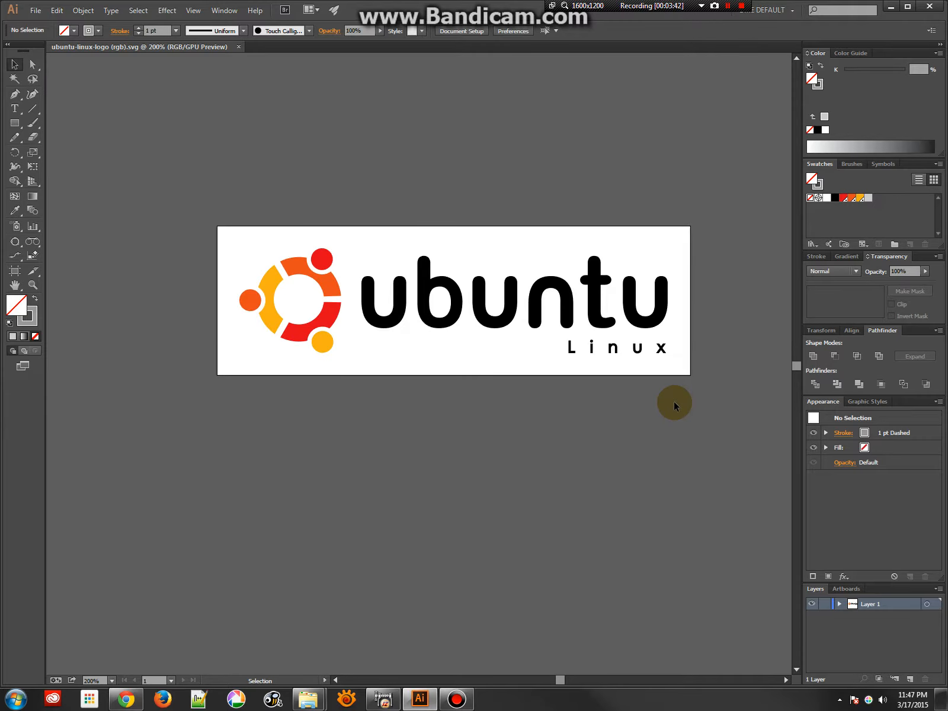
Step: Start a PNG export named "ubuntu-linux-logo (rgb) web.png" with Use Artboards turned on for all artboards, and continue to its PNG options
left_click(35, 10)
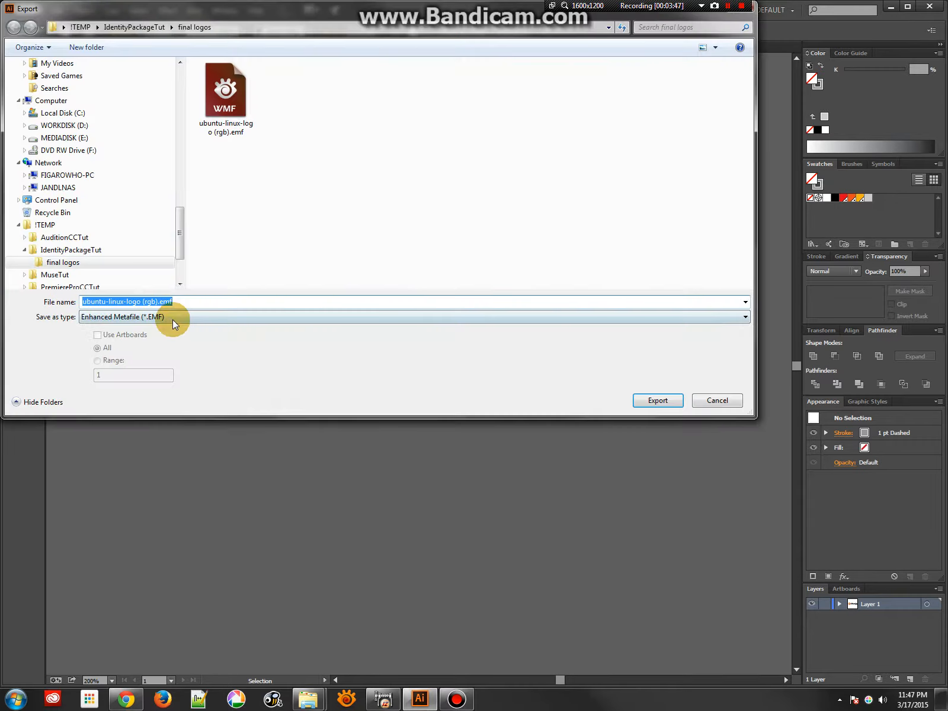
left_click(172, 320)
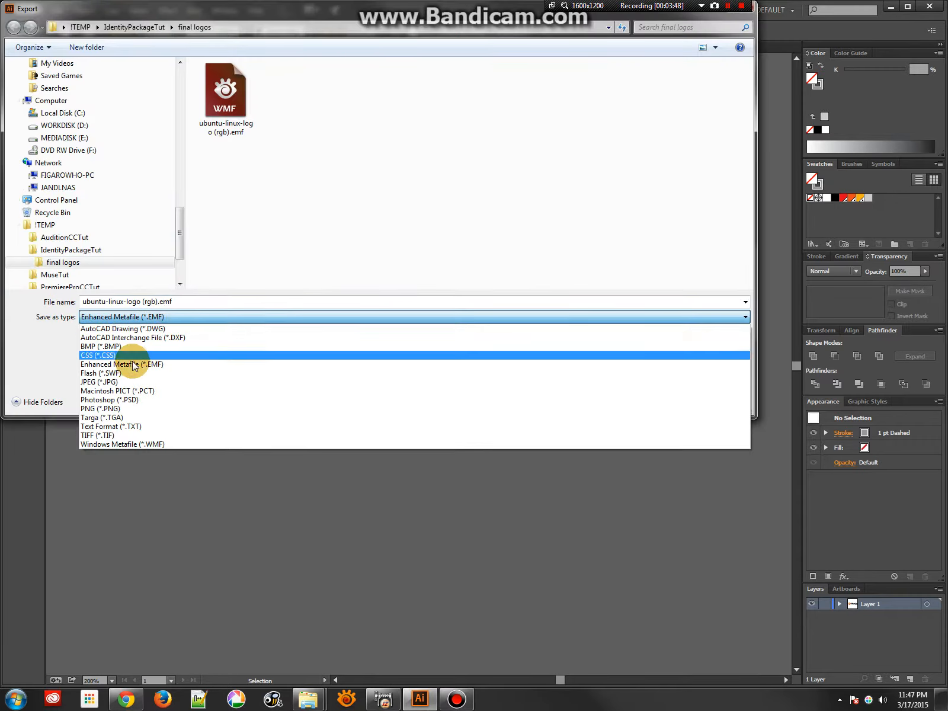
left_click(115, 409)
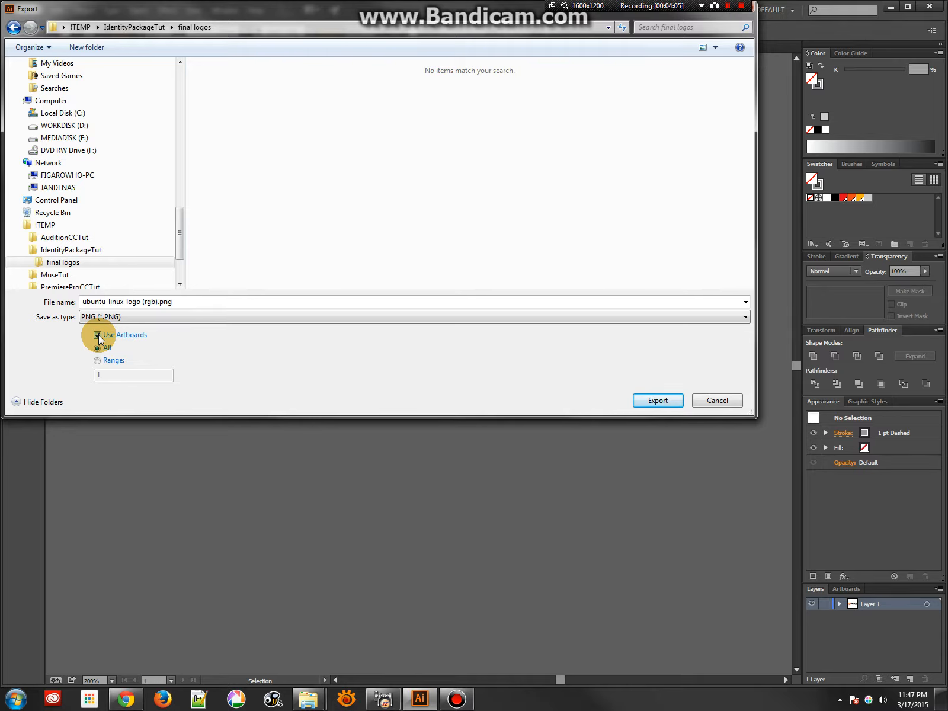
triple_click(158, 302)
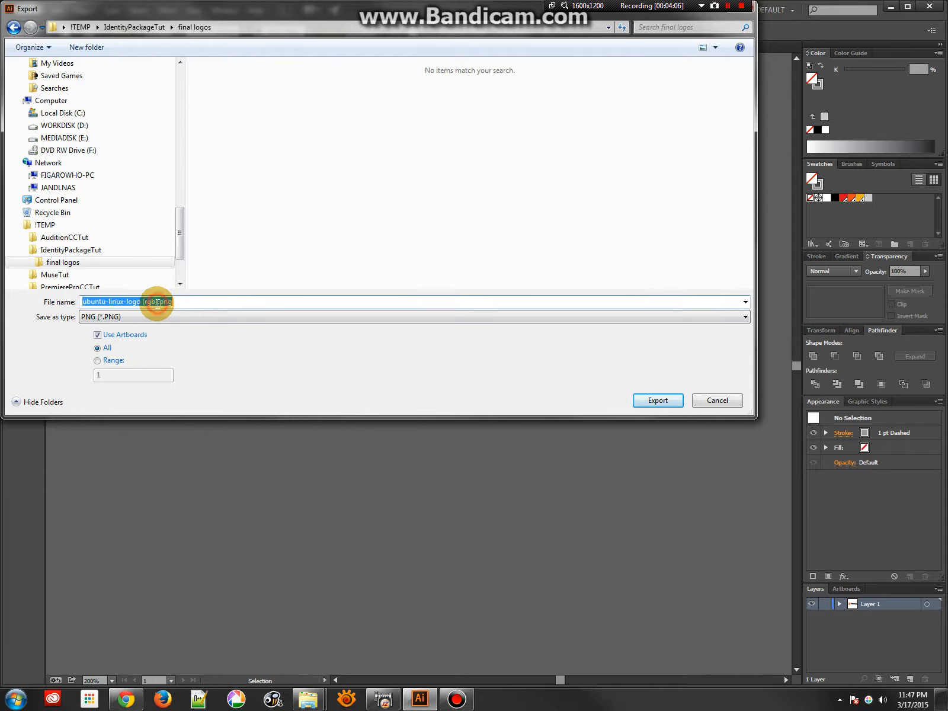
left_click(158, 302)
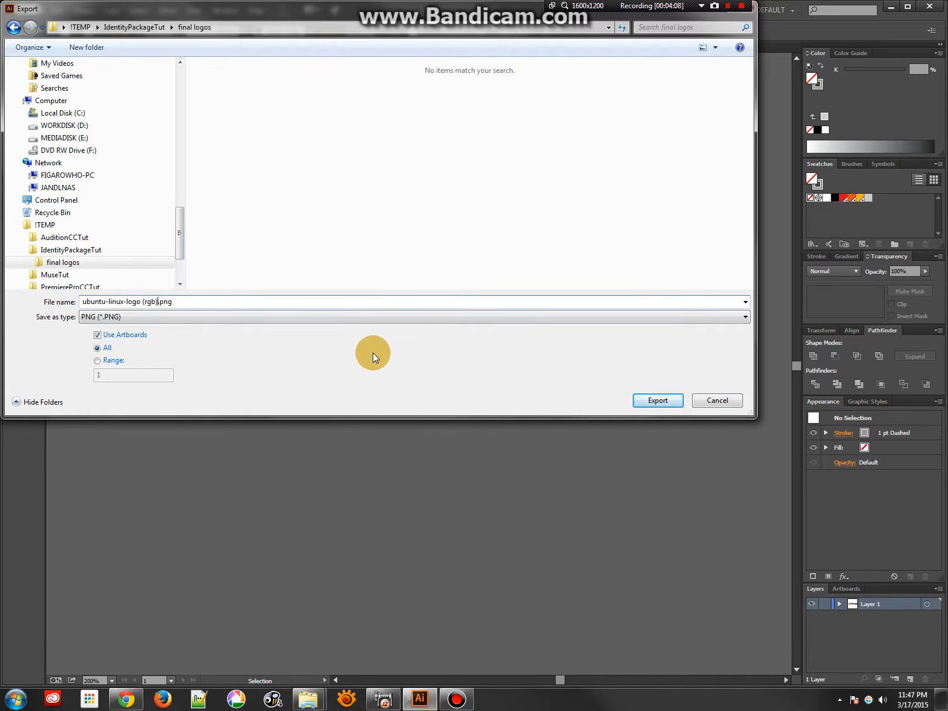
type("web")
left_click(647, 402)
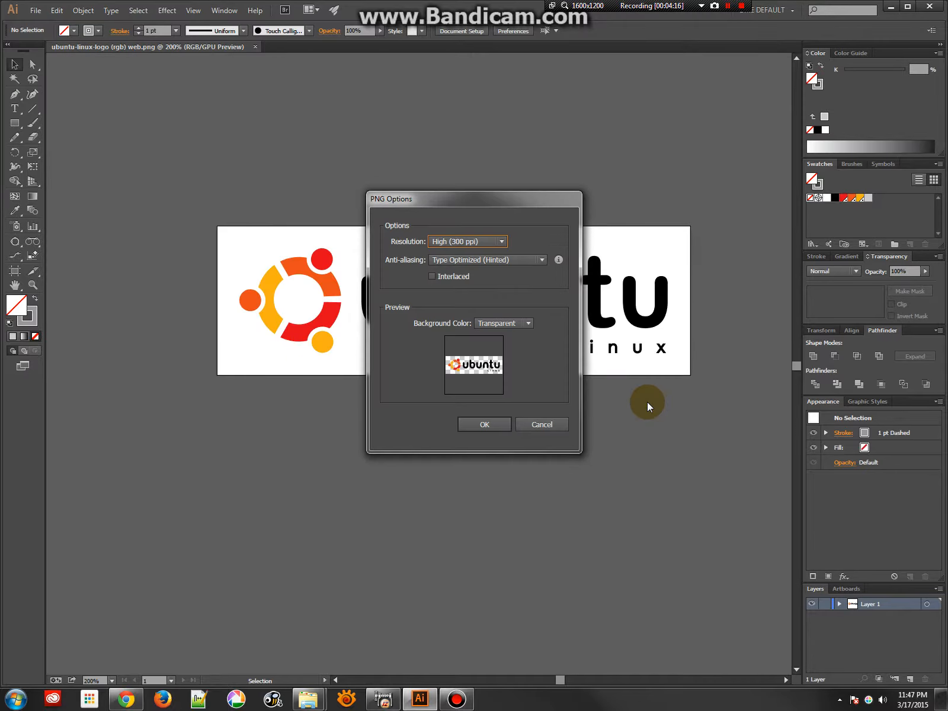
Step: Set the web PNG's resolution to Screen (72 ppi) and finish the export
left_click(471, 242)
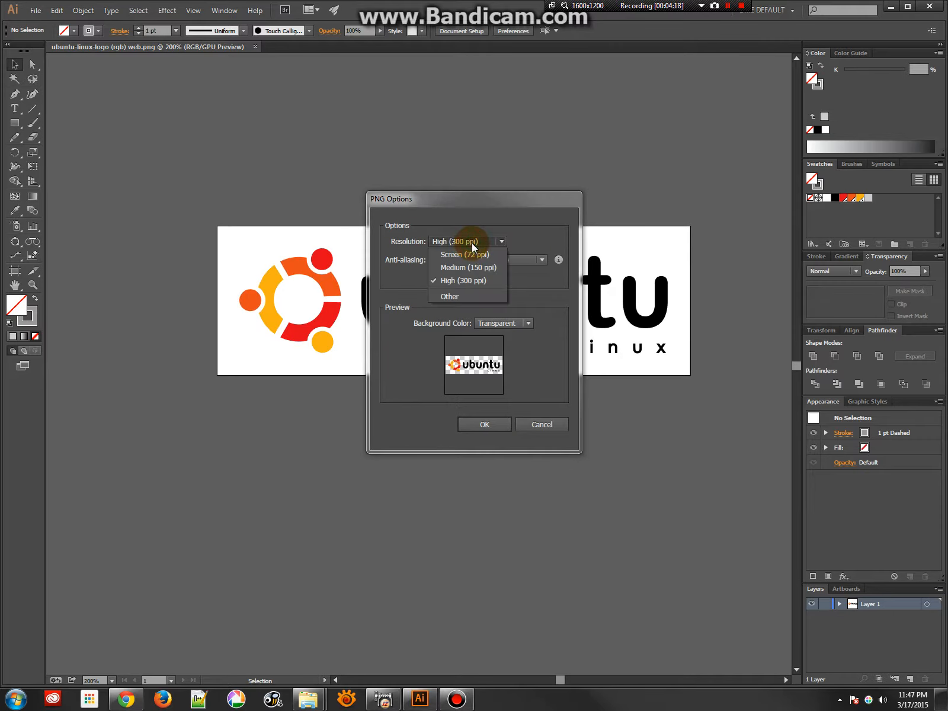
left_click(462, 254)
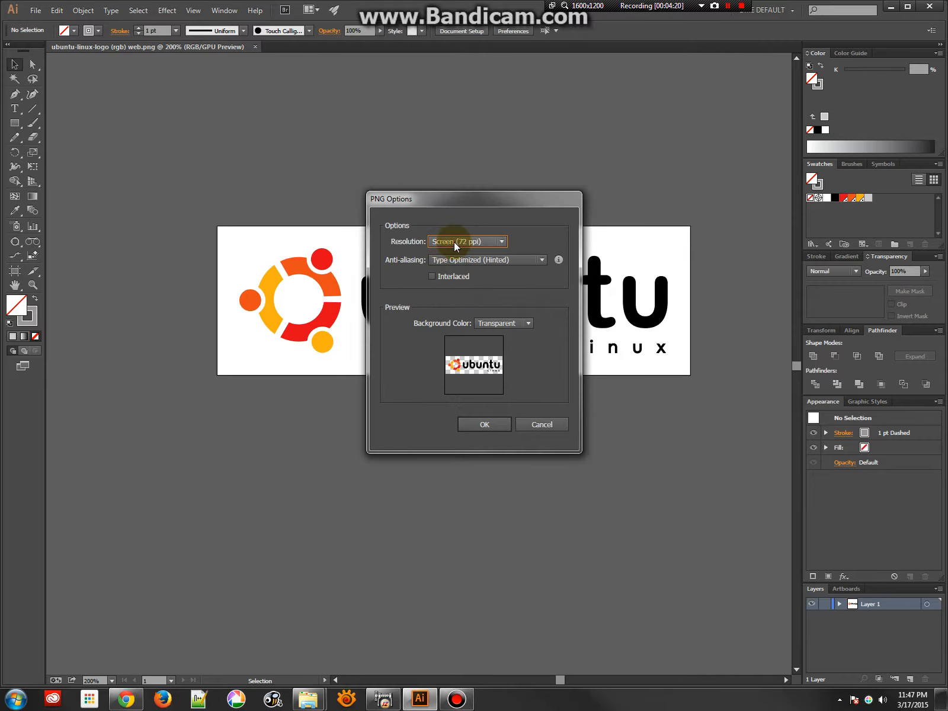
left_click(492, 426)
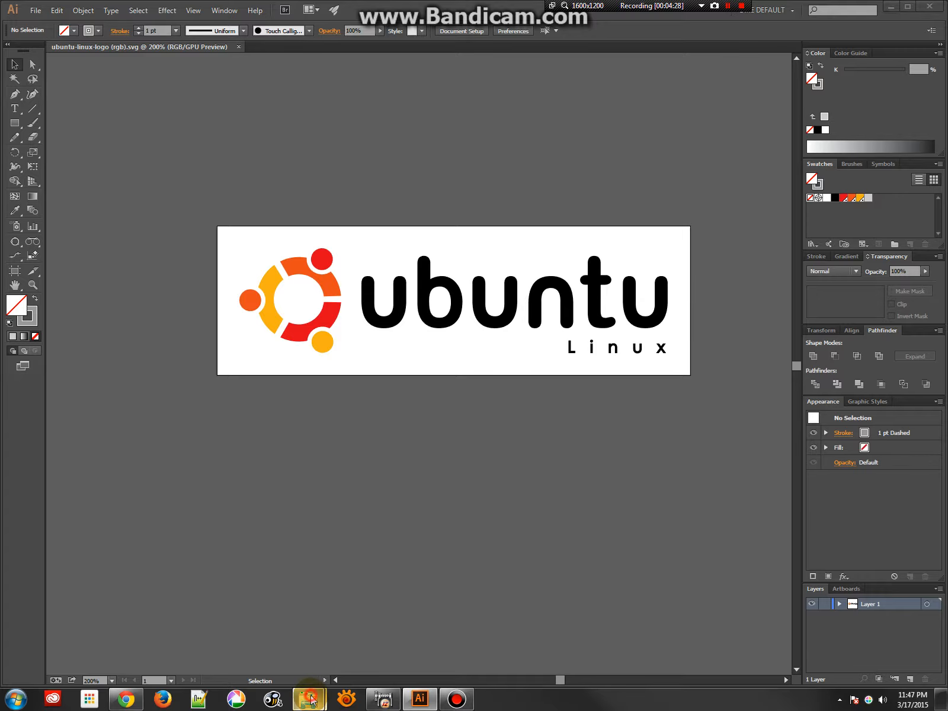
Step: Switch to the final logos folder in Windows Explorer and rename the exported web PNG to "ubuntu-linux-logo (rgb) web.png"
mouse_move(307, 699)
left_click(275, 629)
left_click(386, 285)
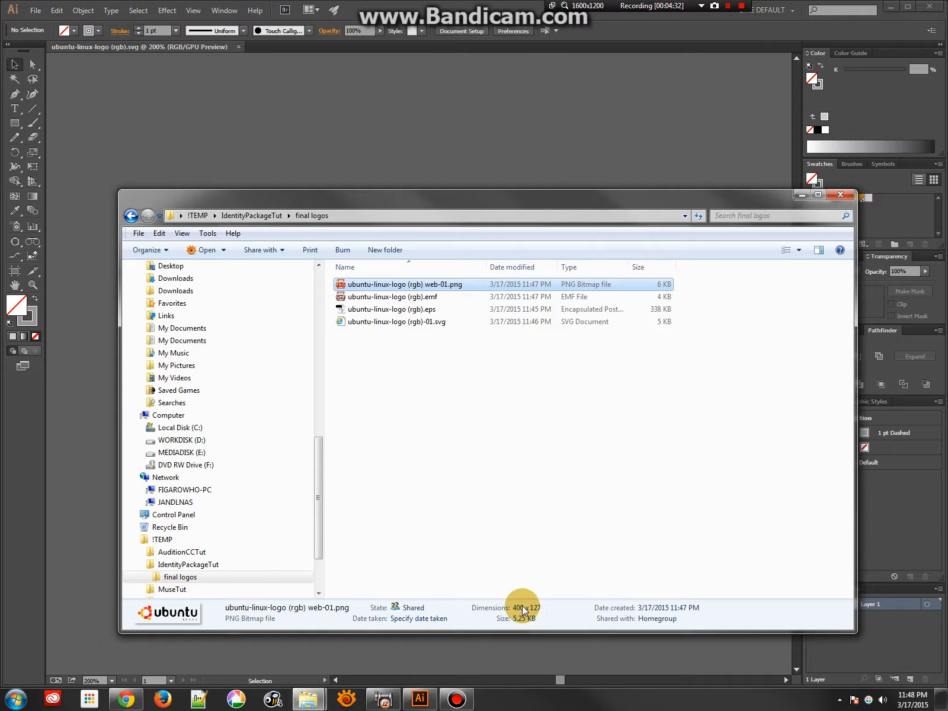
left_click(439, 285)
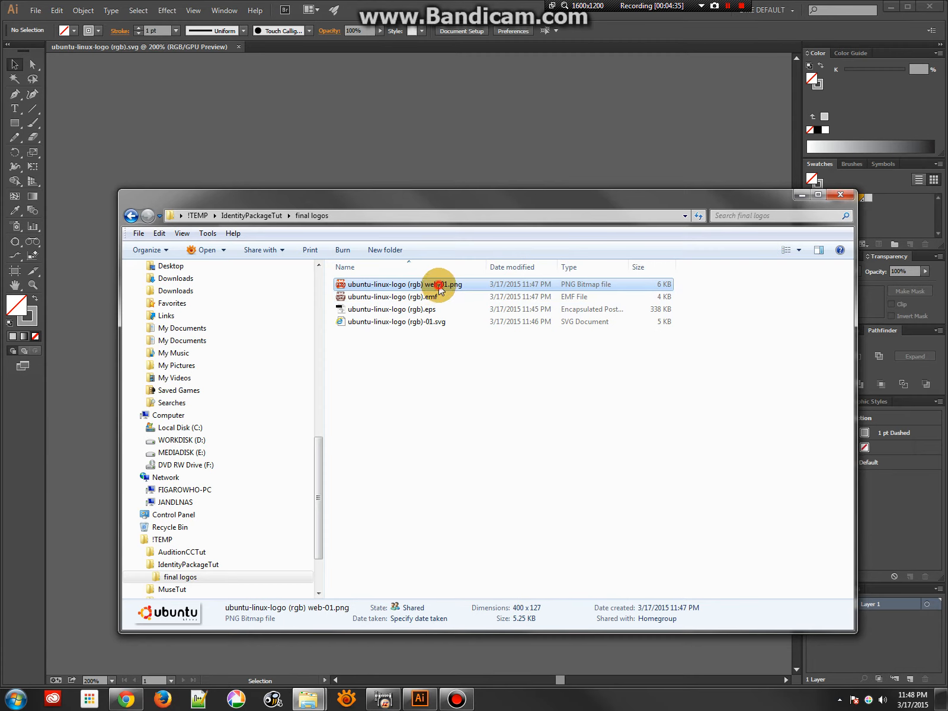
left_click(448, 284)
left_click(448, 283)
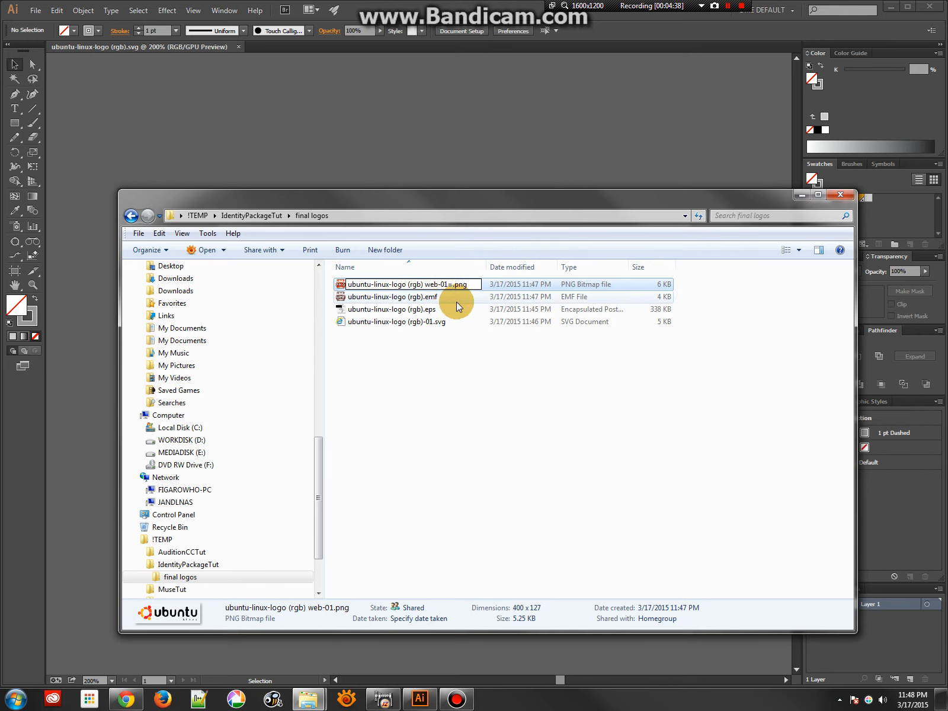
key("BackSpace")
key("BackSpace")
key("BackSpace")
left_click(454, 374)
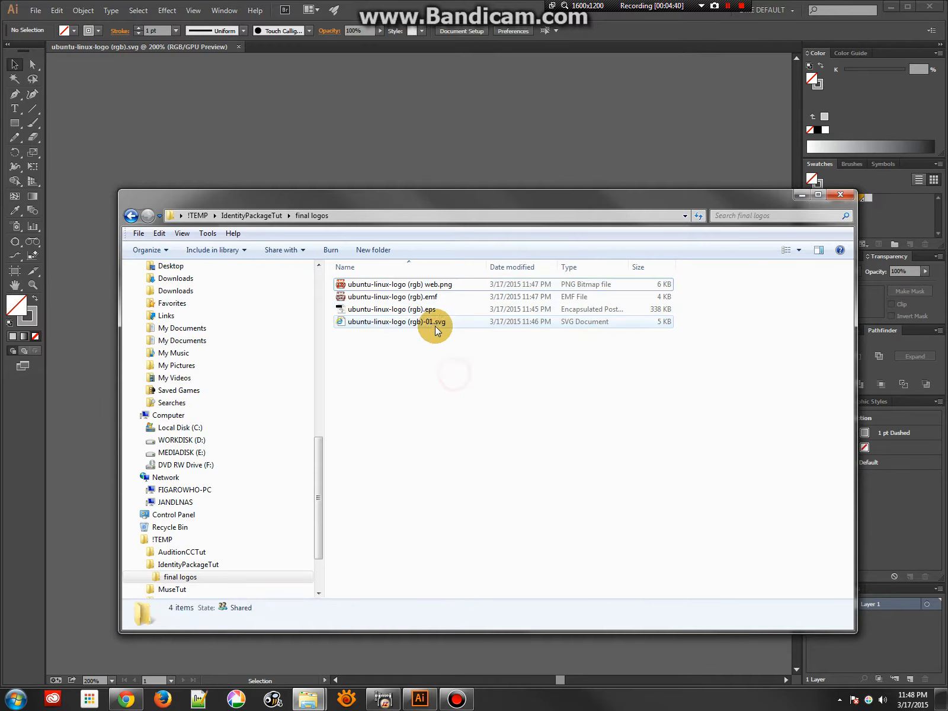
Step: Rename the SVG file to "ubuntu-linux-logo (rgb).svg", removing its artboard number suffix
left_click(435, 326)
left_click(433, 321)
left_click(433, 322)
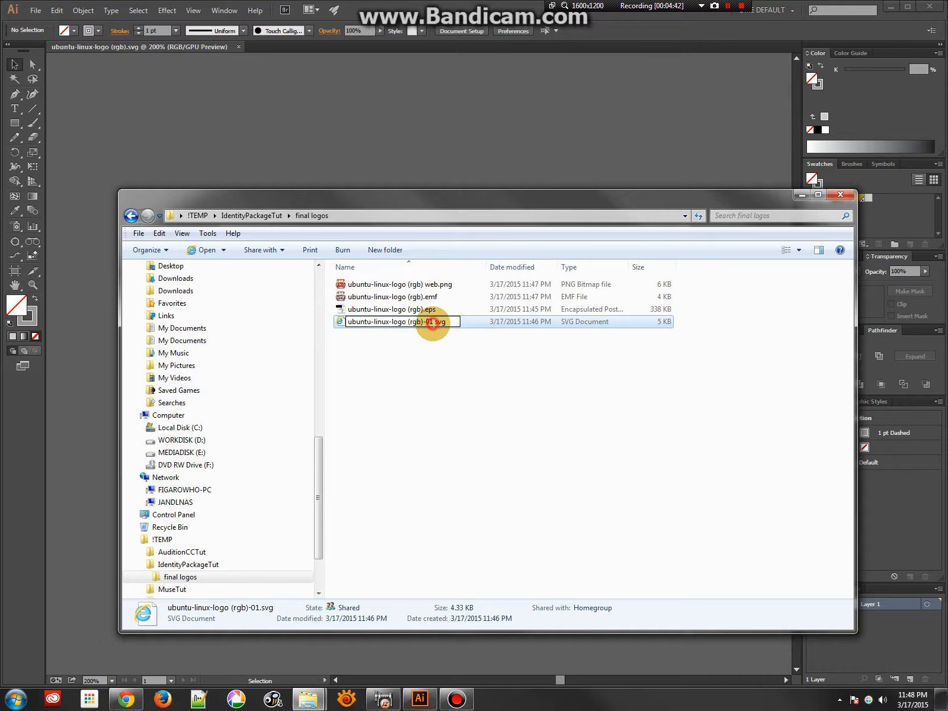
key("BackSpace")
key("BackSpace")
left_click(443, 375)
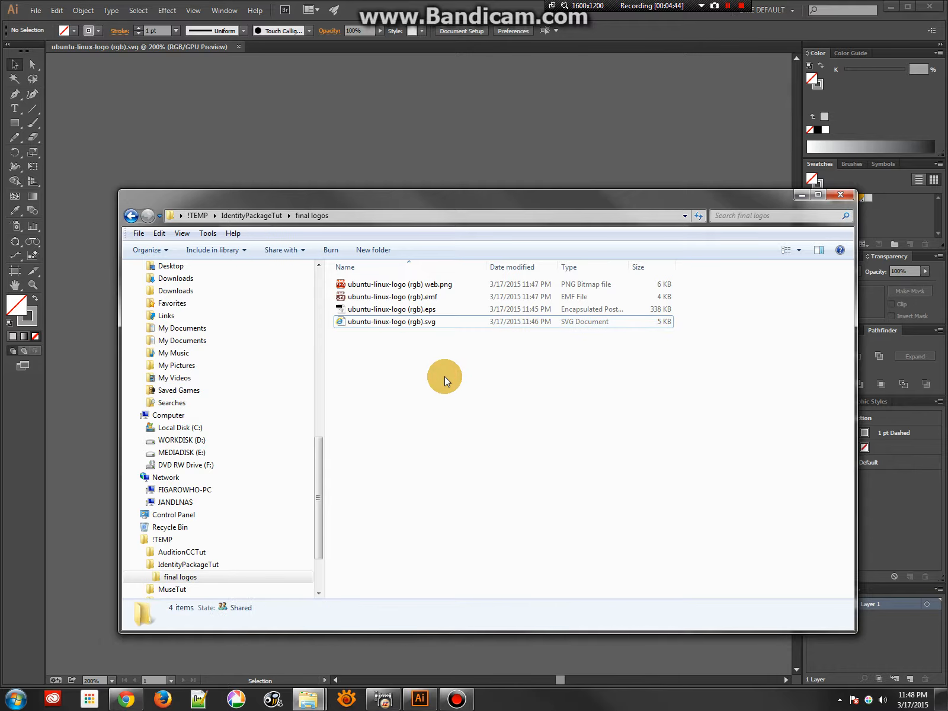
Step: Return to Illustrator, start a PNG export named "ubuntu-linux-logo (rgb) print.png" using all artboards, and continue to its PNG options
left_click(313, 144)
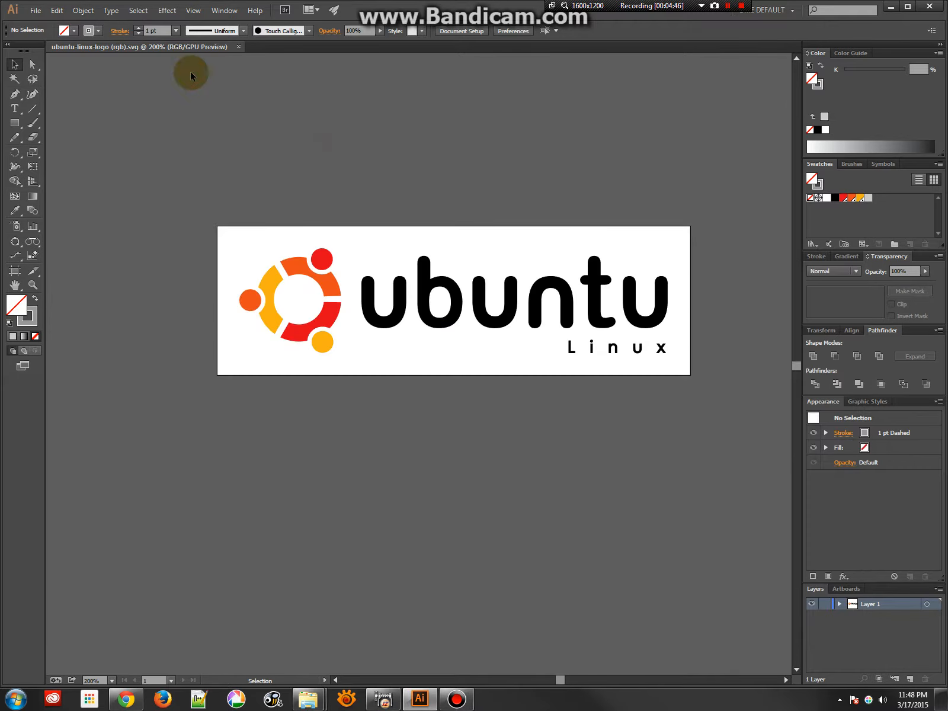
left_click(34, 11)
left_click(48, 234)
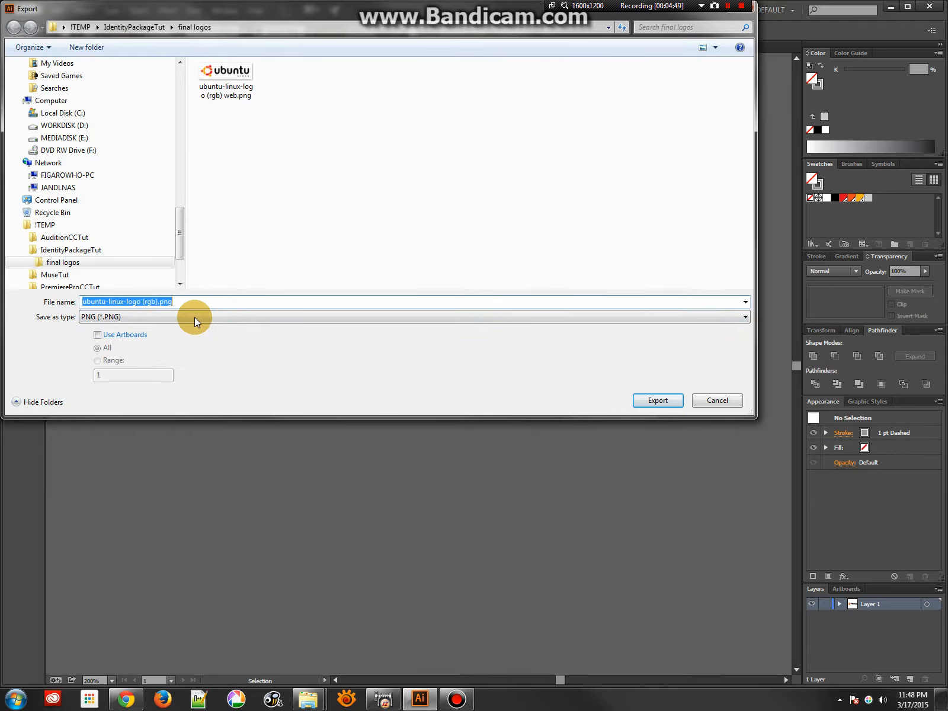
left_click(158, 302)
type("print")
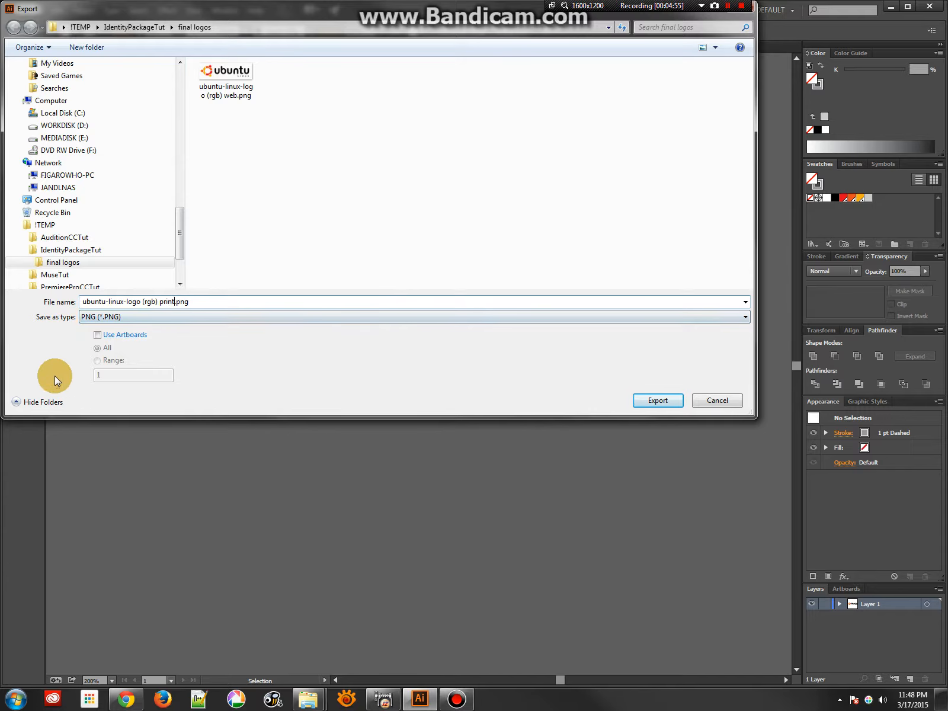
left_click(100, 335)
left_click(650, 400)
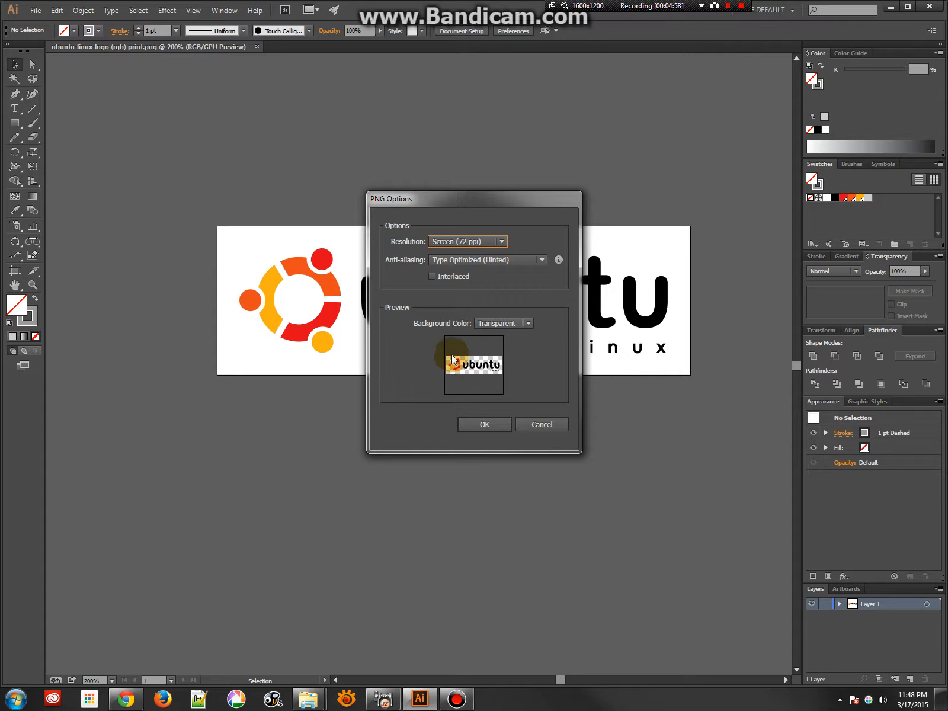
Step: Set the print PNG's resolution to High (300 ppi) and finish the export
left_click(473, 243)
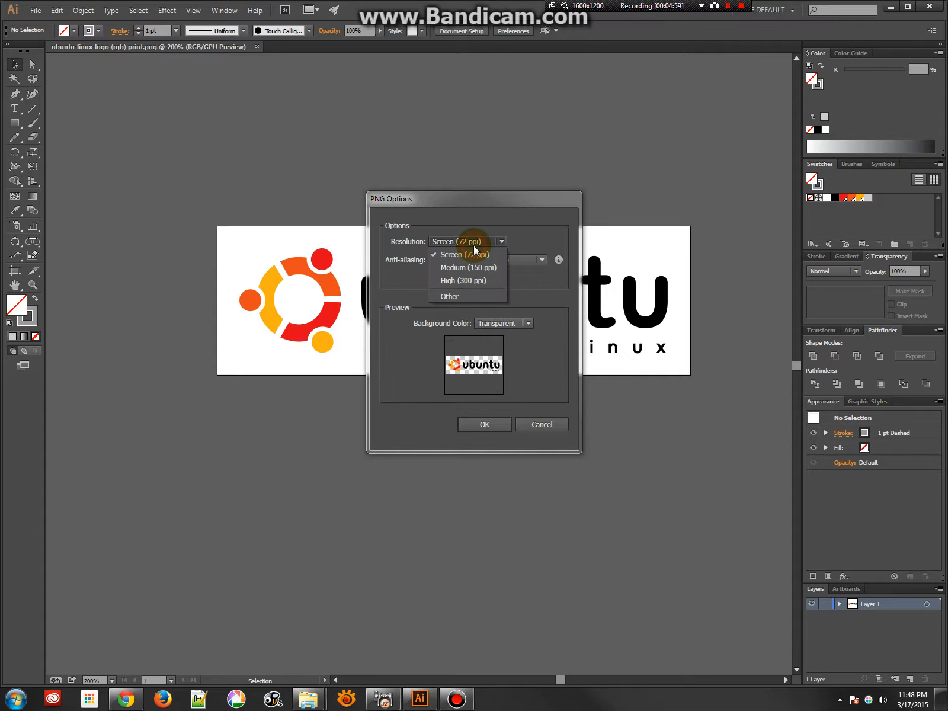
left_click(465, 281)
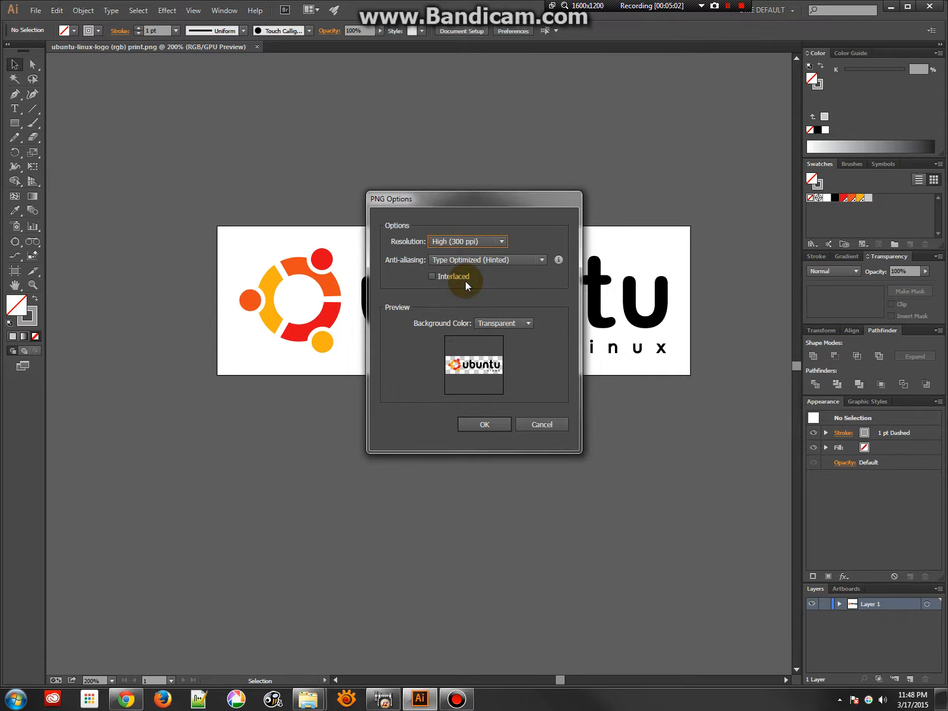
left_click(484, 424)
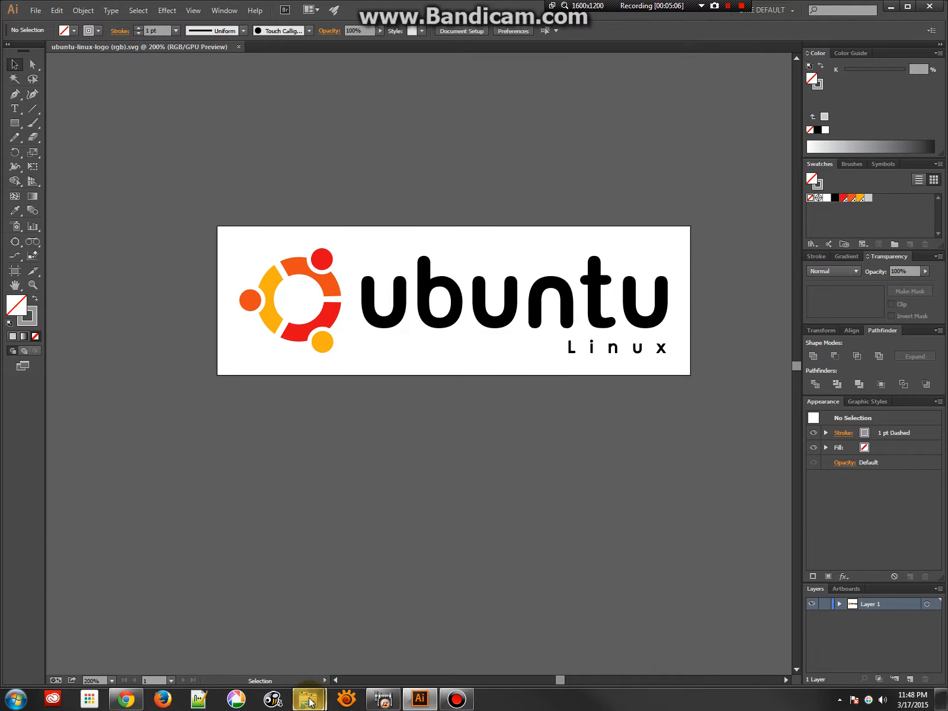
Step: Switch to the final logos folder, check the exported print PNG's dimensions, and open that file in XnViewMP
mouse_move(307, 699)
left_click(259, 627)
left_click(429, 284)
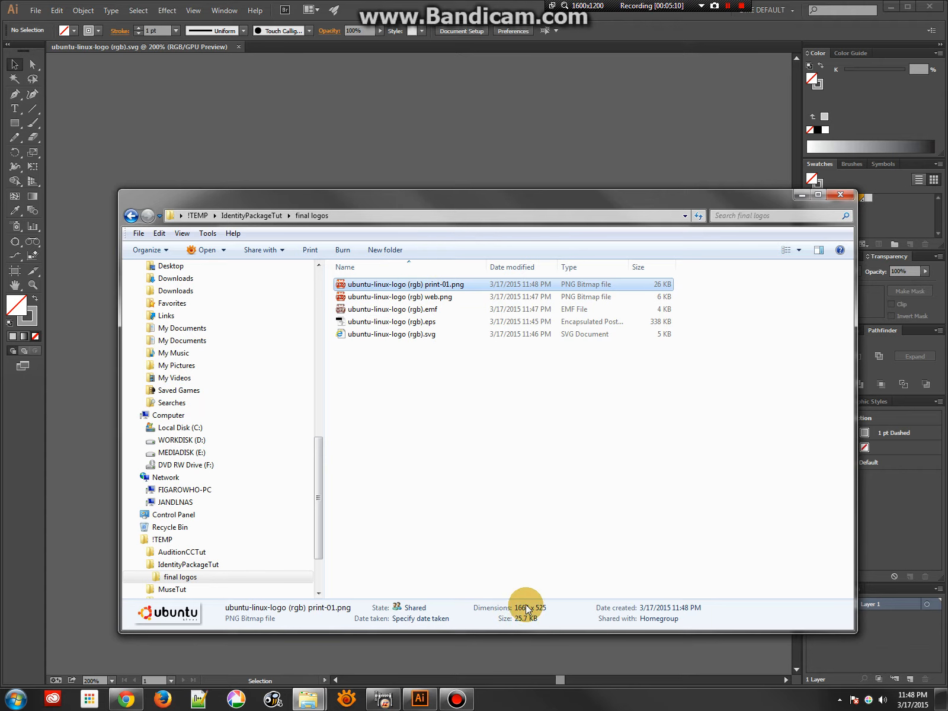
double_click(443, 285)
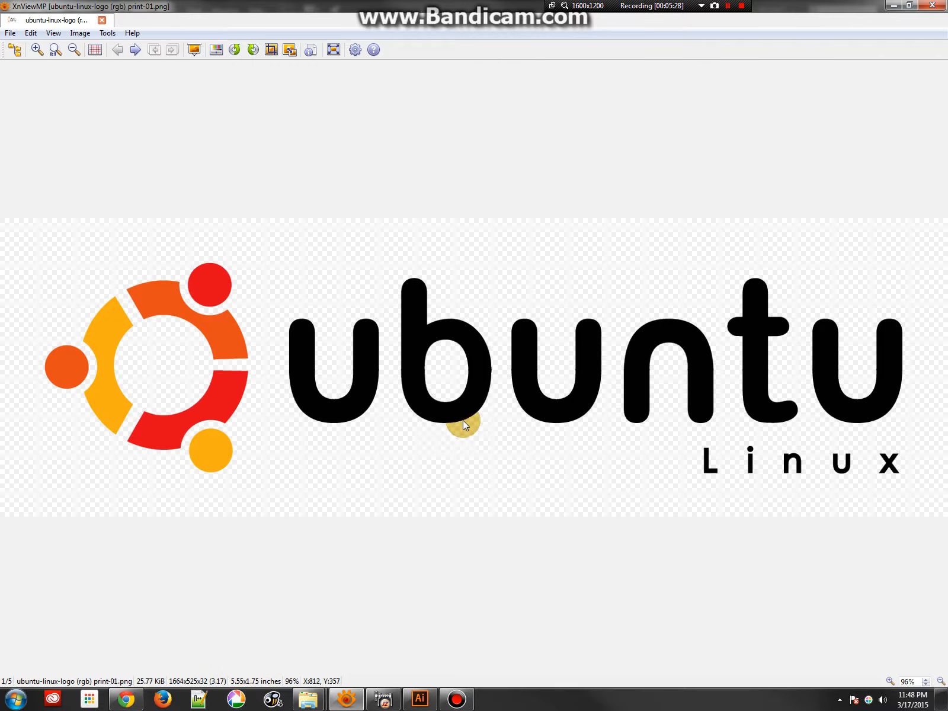
Step: Examine the size and resolution fields for the print PNG in the Resize dialog, then cancel without resizing
key("alt+Tab")
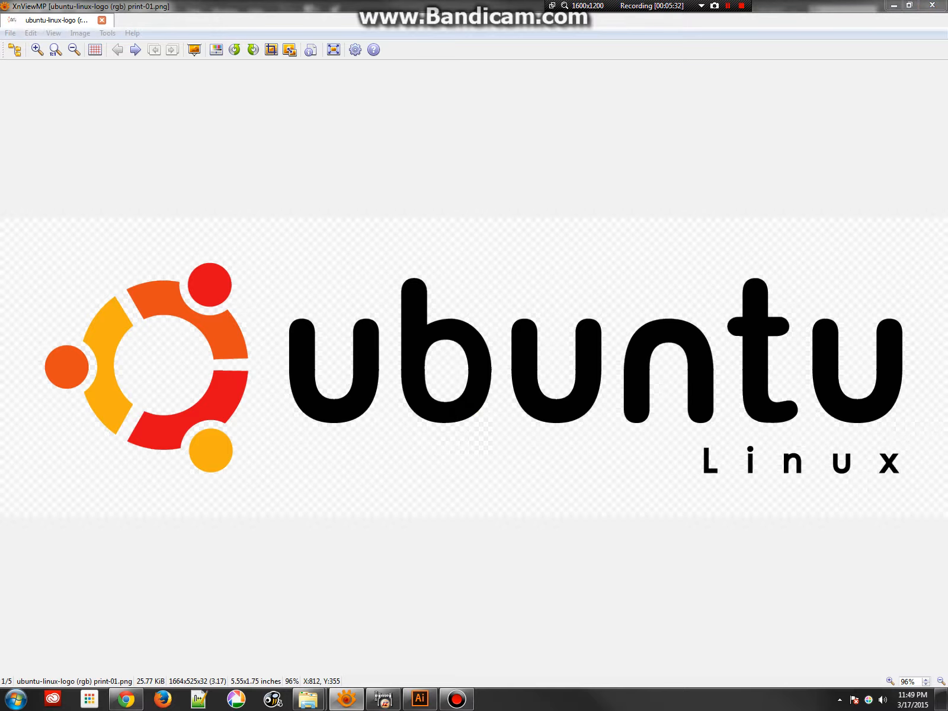
left_click_drag(947, 144, 453, 145)
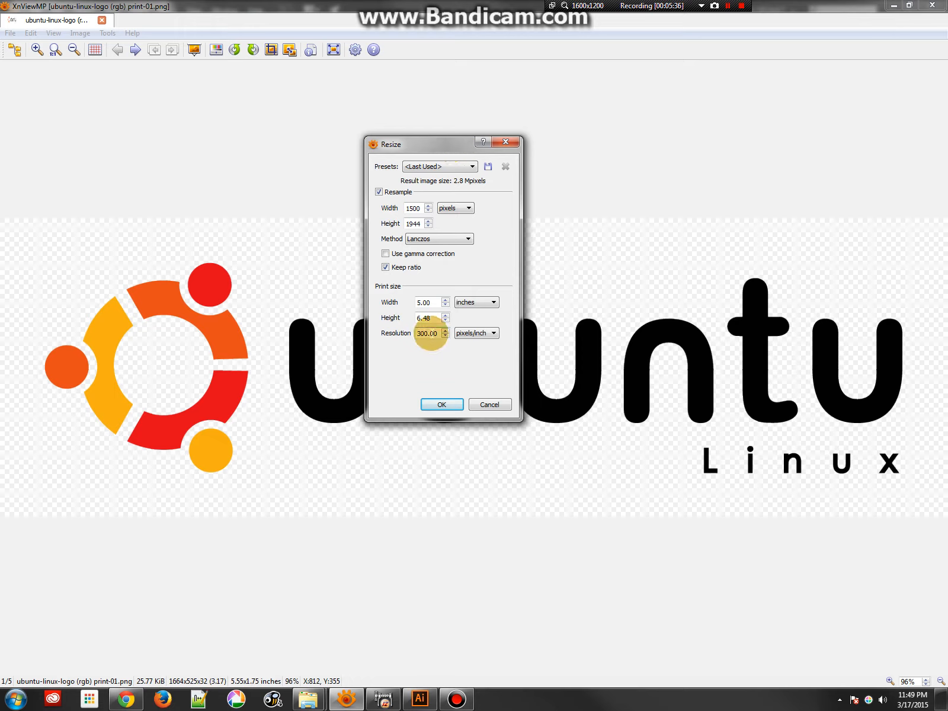
left_click(490, 405)
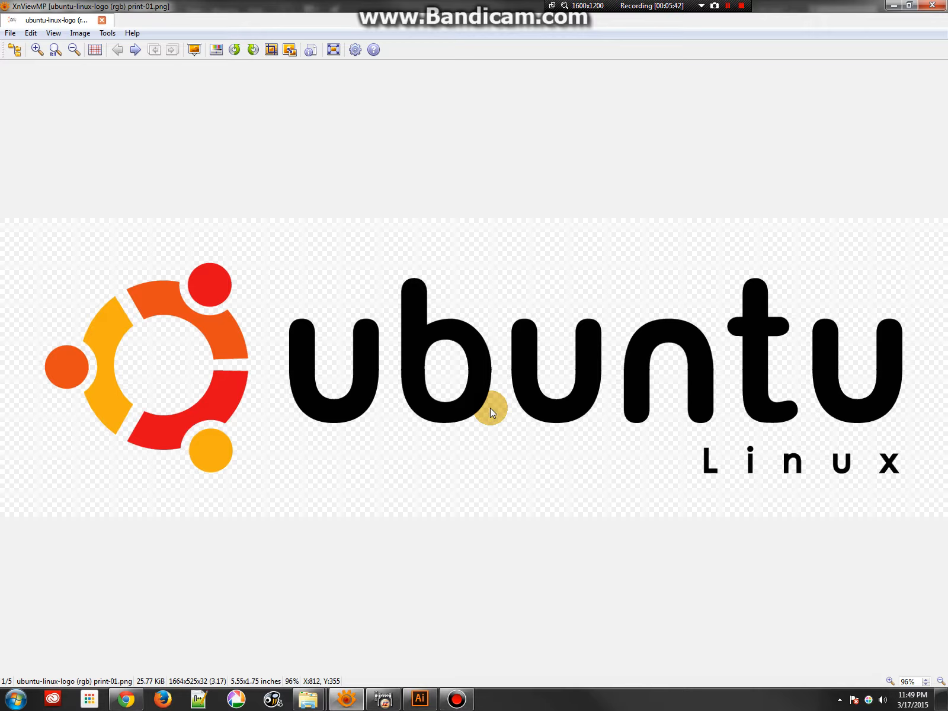
Step: Show the web PNG in the viewer, examine its fields in the Resize dialog, and cancel without resizing
scroll(706, 258, "down", 1)
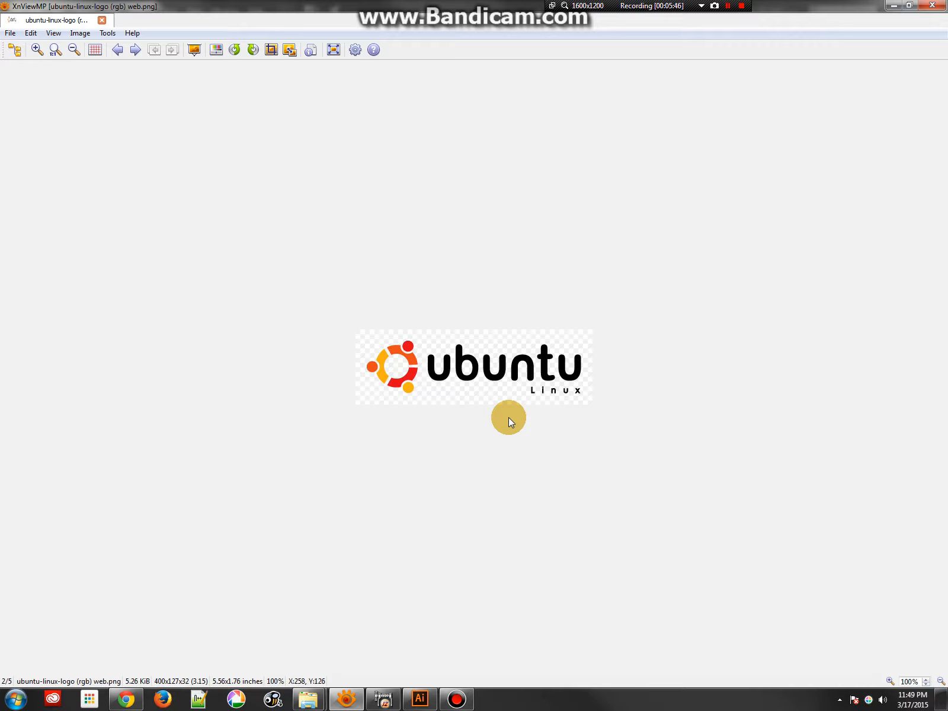
key("shift+s")
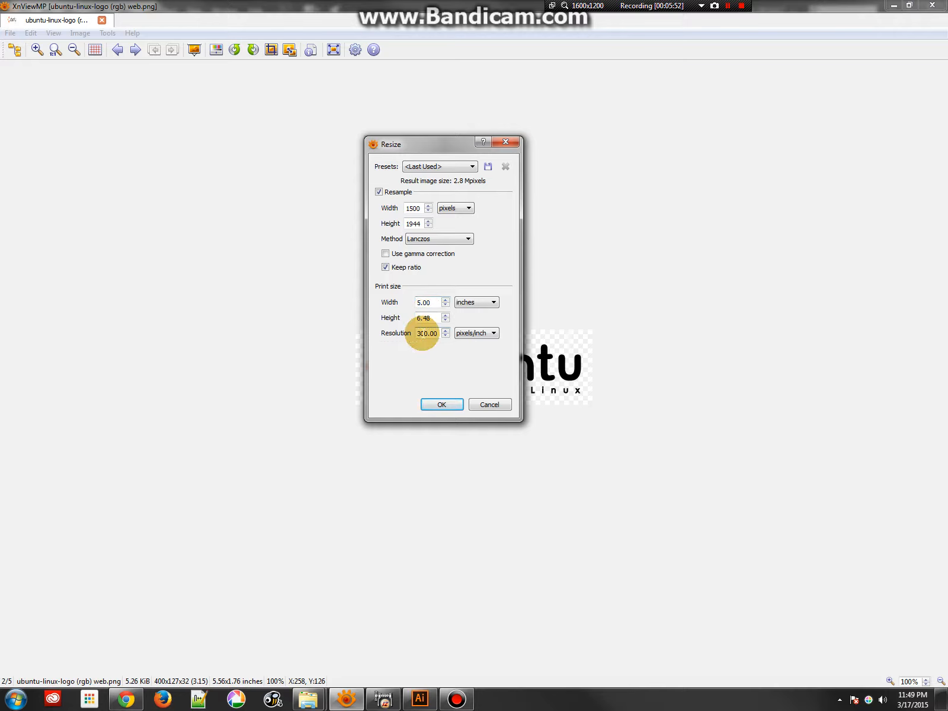
left_click(484, 404)
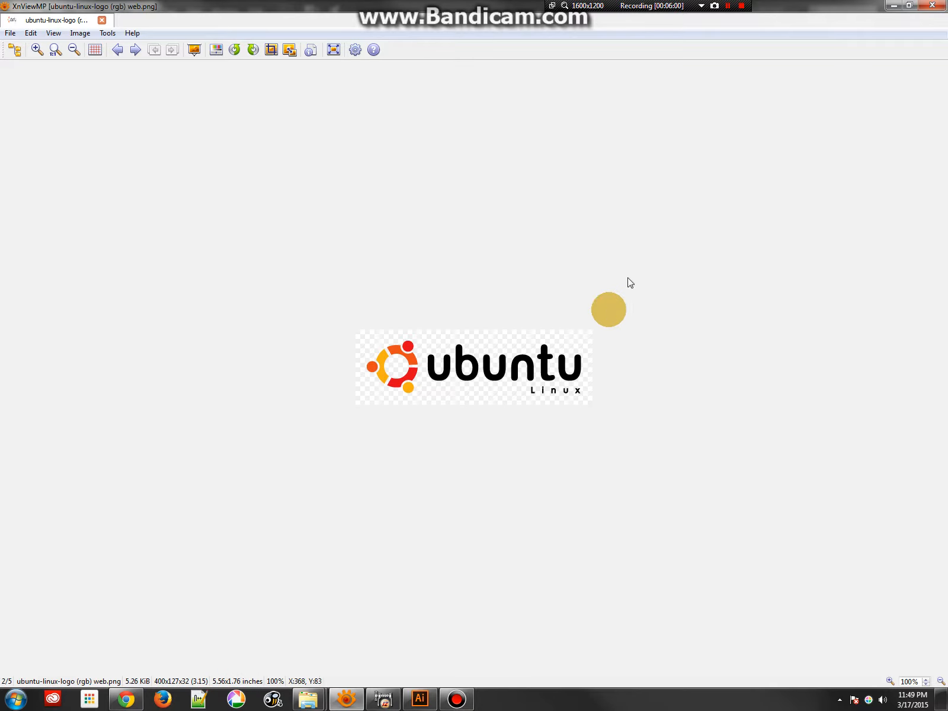
Step: Close the image viewer and return to the Ubuntu logo document in Illustrator
left_click(930, 6)
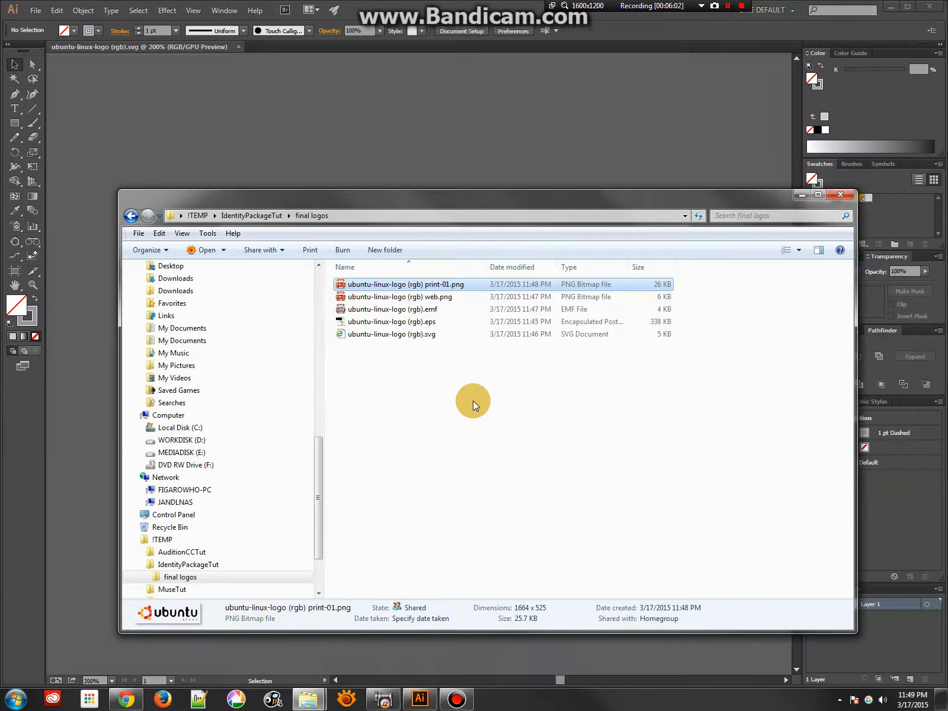
left_click(449, 140)
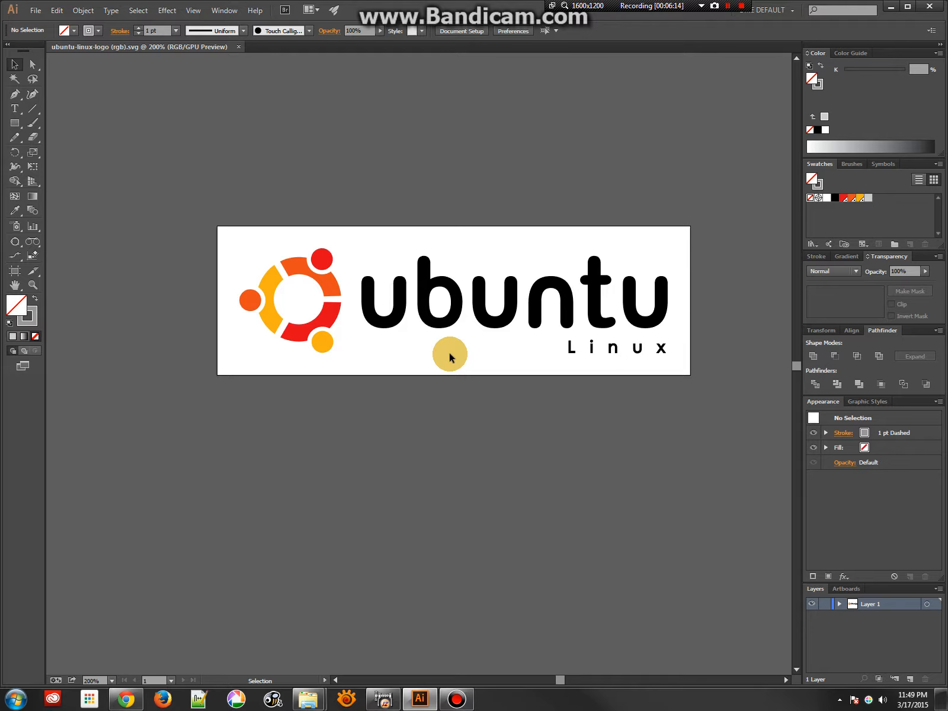
left_click_drag(213, 213, 724, 400)
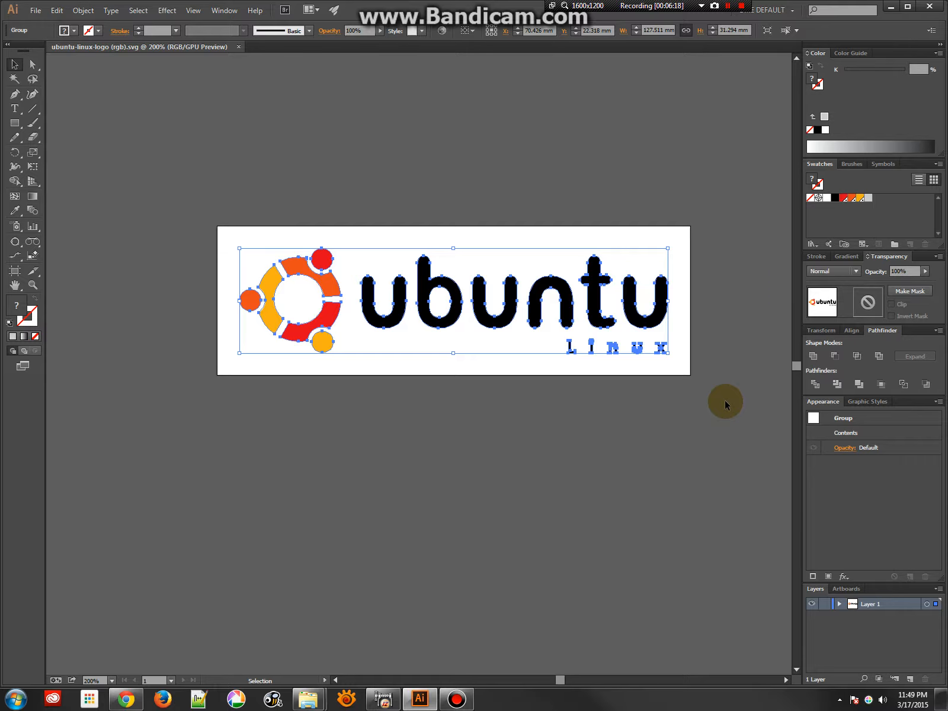
left_click(834, 197)
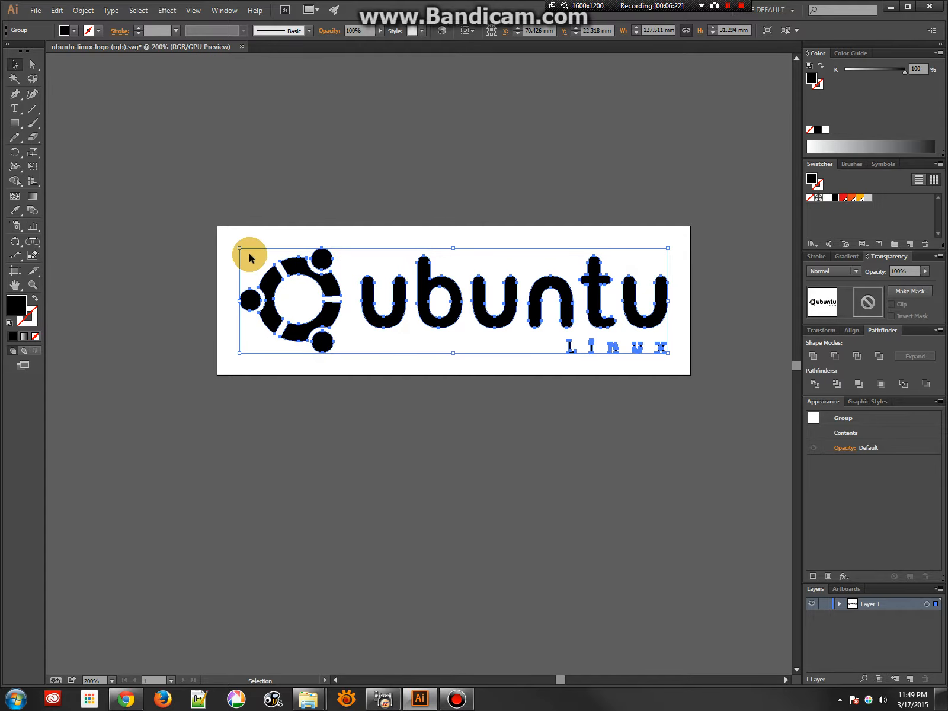
left_click(35, 10)
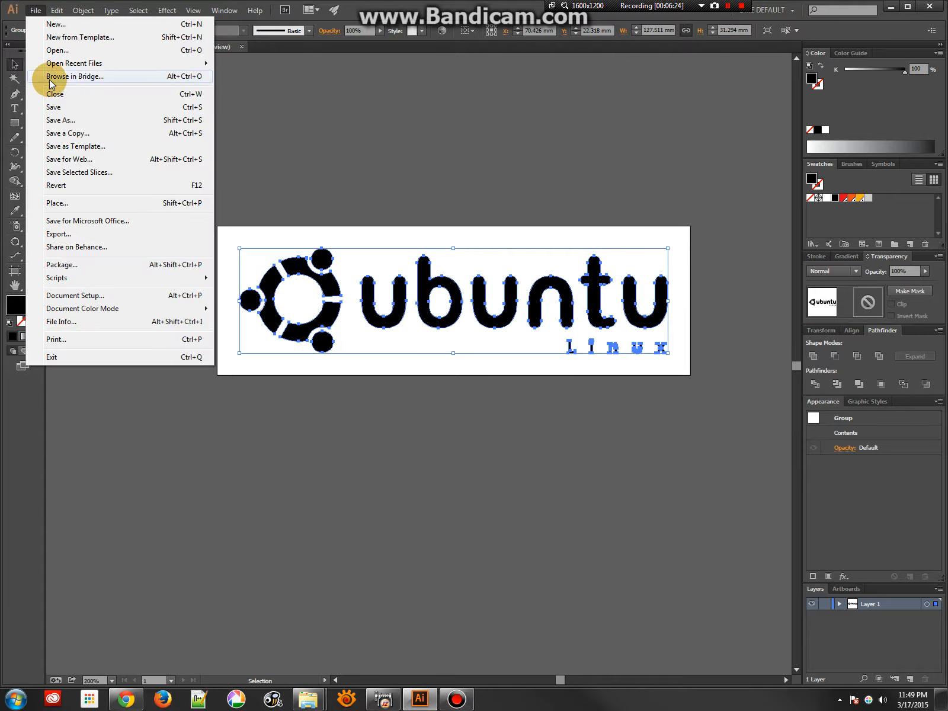
left_click(476, 193)
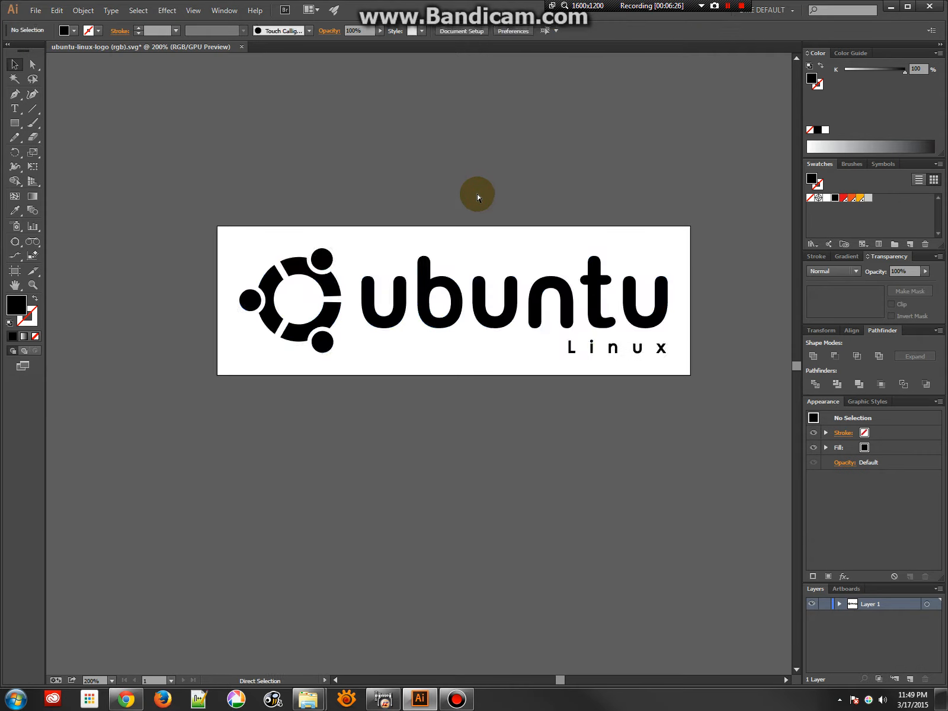
key("ctrl+z")
key("ctrl+s")
left_click(476, 197)
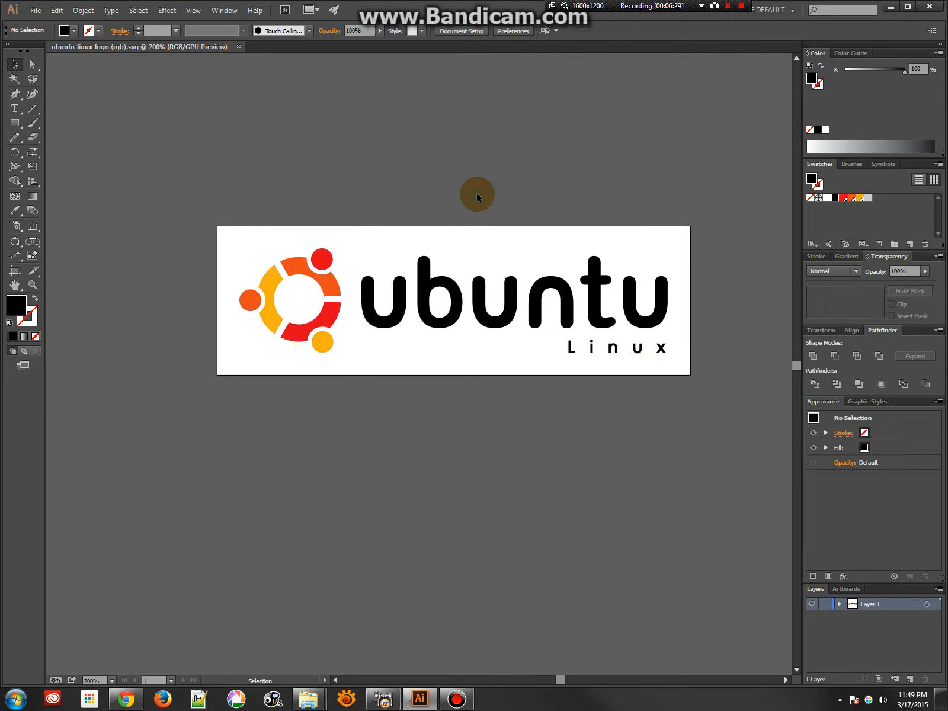
Step: Convert the logo document's color mode to CMYK Color
left_click(79, 10)
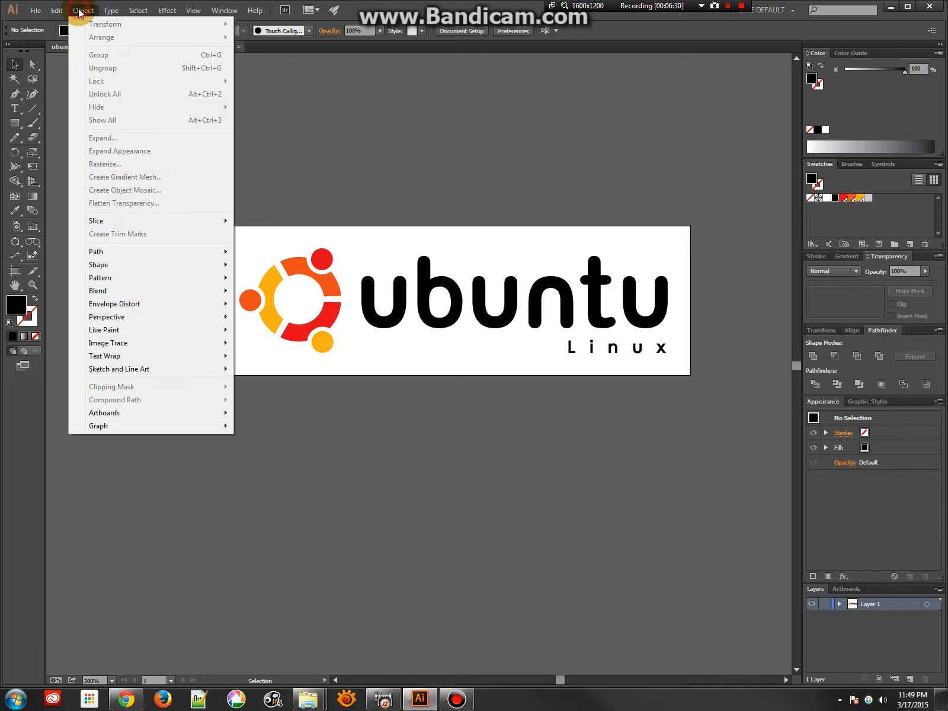
left_click(33, 10)
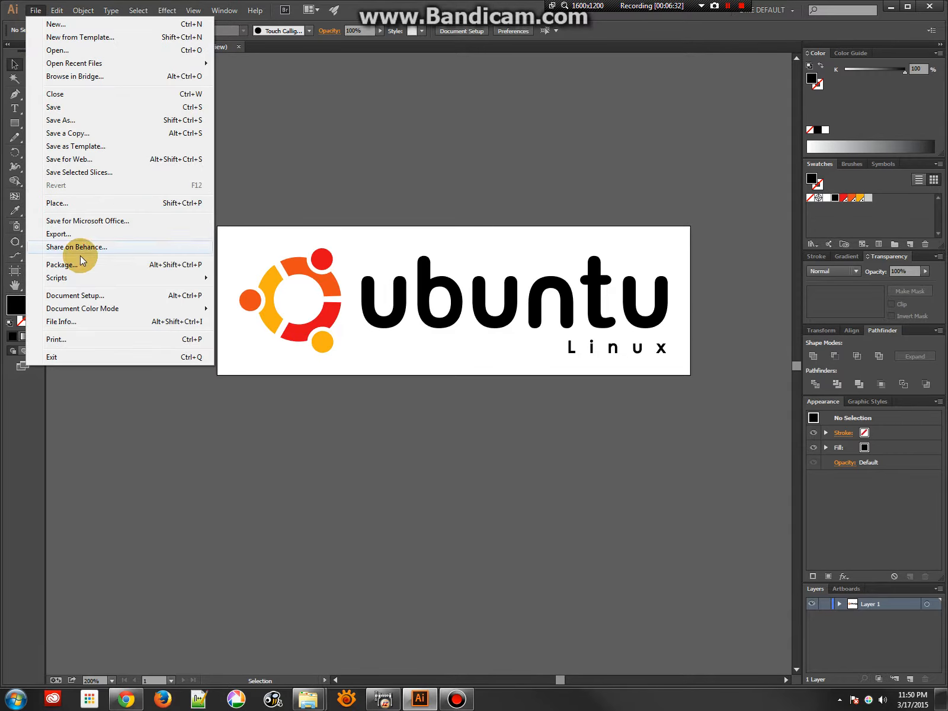
mouse_move(84, 311)
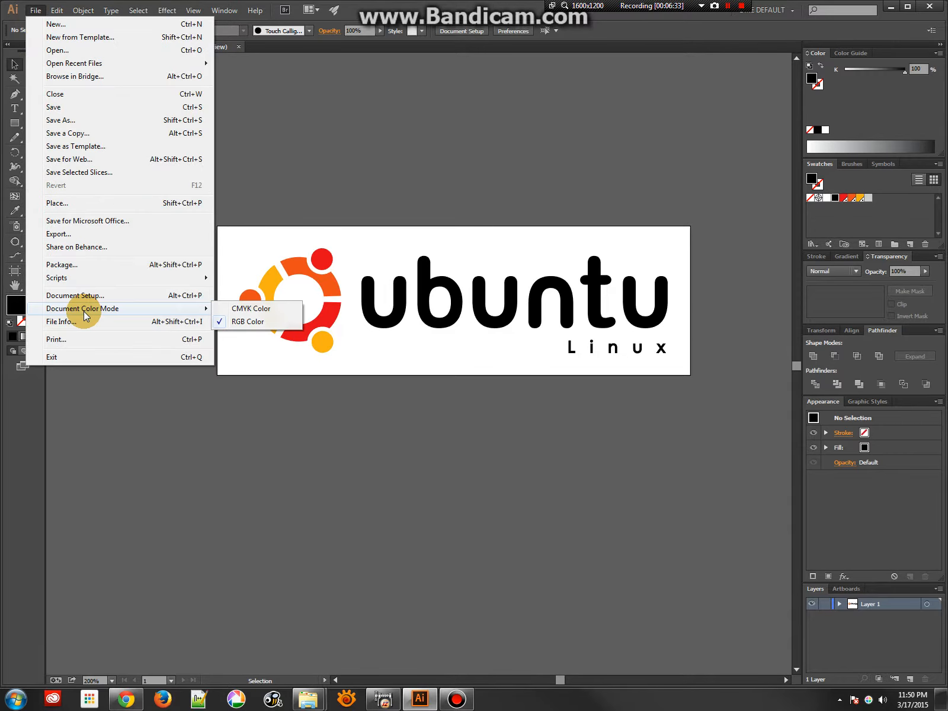
left_click(268, 308)
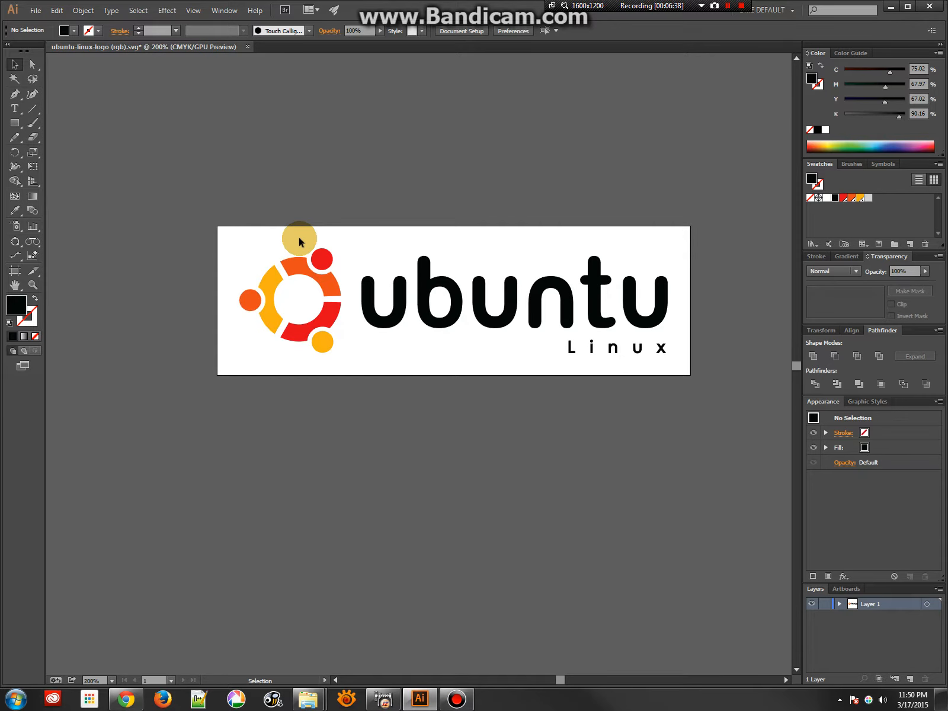
Step: Set up saving the logo in the final logos folder as an Illustrator EPS named ubuntu-linux-logo (cmyk).eps
left_click(34, 10)
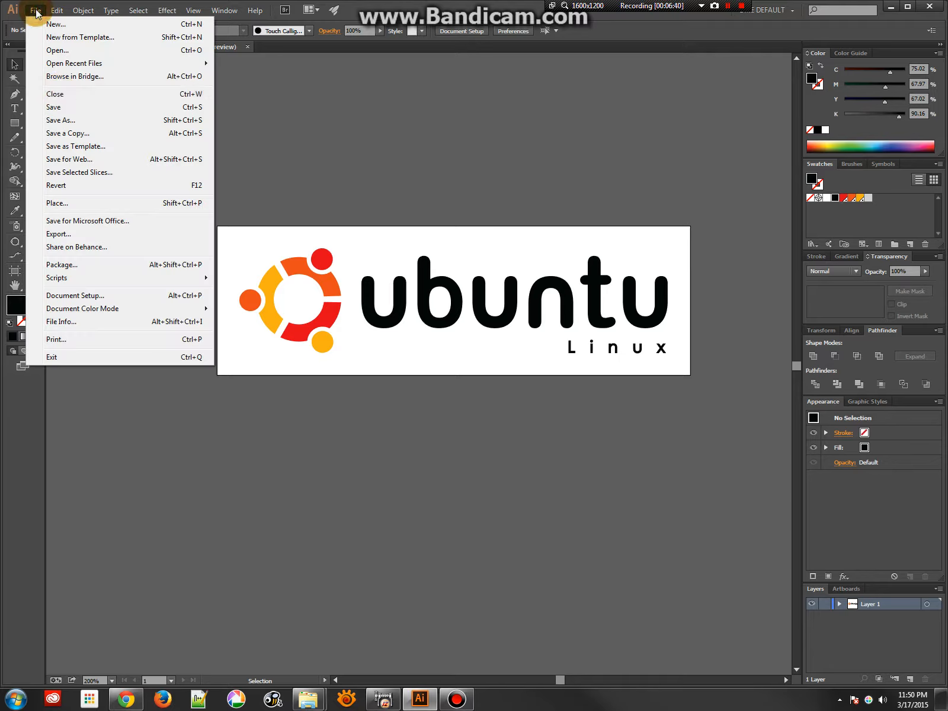
left_click(69, 121)
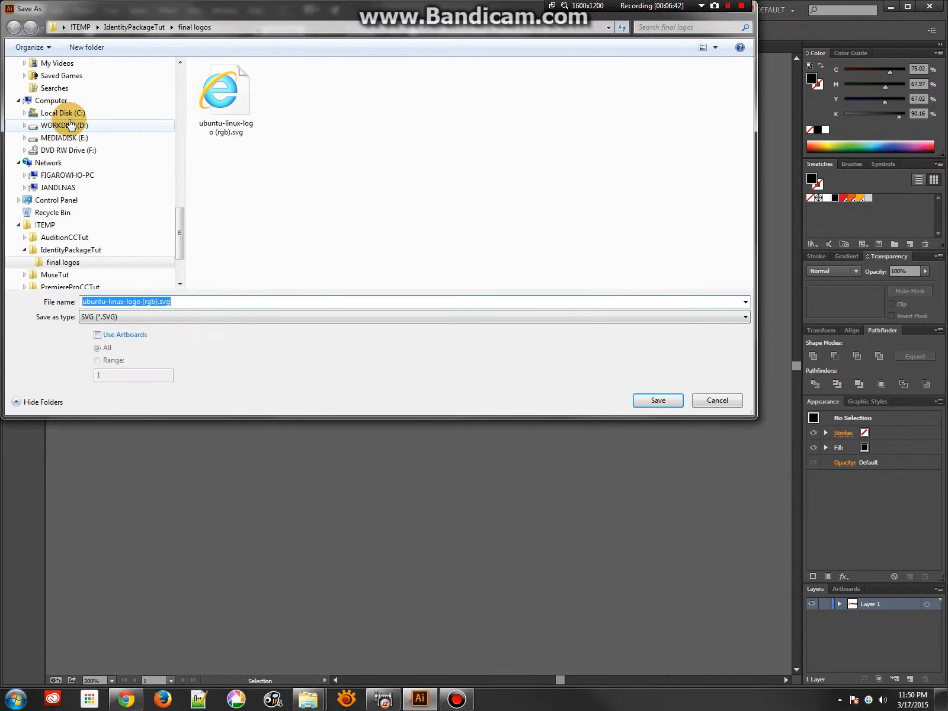
left_click(147, 316)
left_click(128, 346)
left_click(148, 316)
left_click(159, 301)
left_click(154, 302)
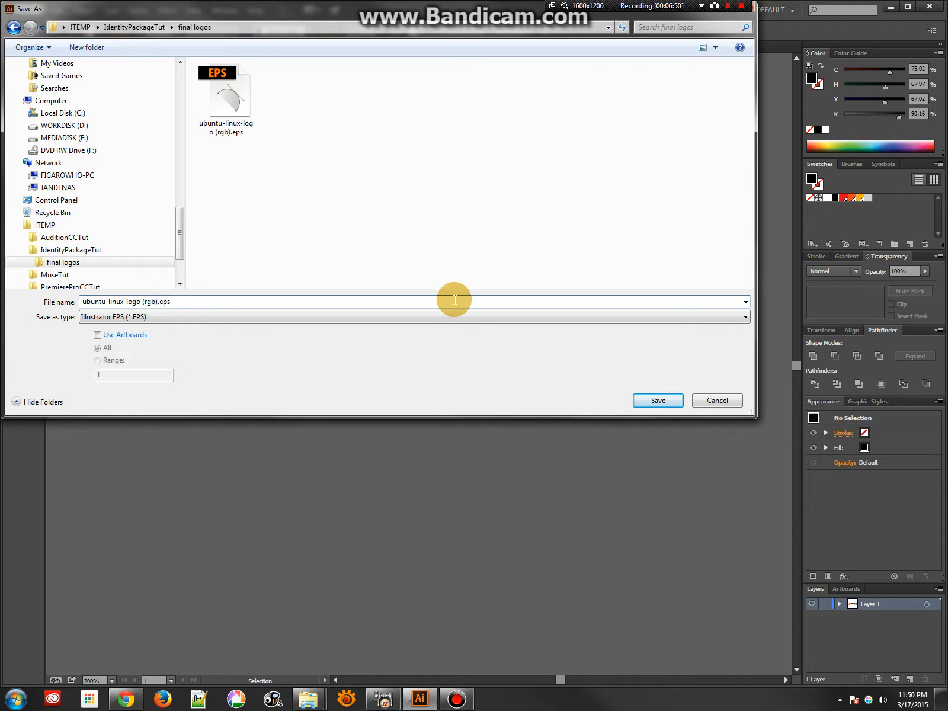
key("BackSpace")
key("BackSpace")
key("BackSpace")
type("cmyk")
Step: Save the CMYK logo with the Illustrator CS EPS version and accept the legacy format warning
left_click(649, 399)
left_click(234, 156)
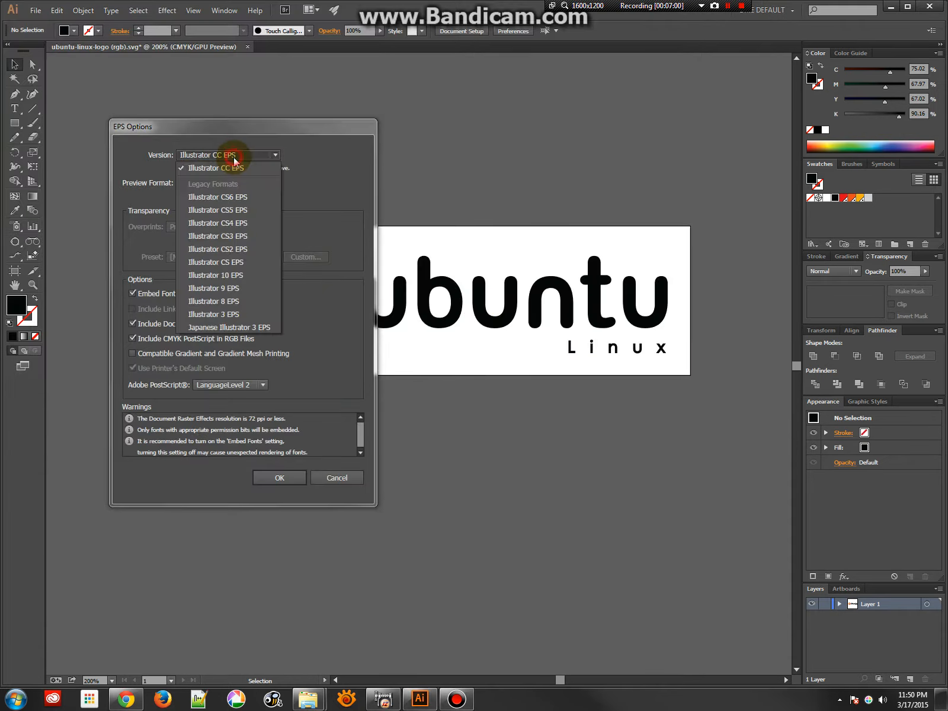
left_click(221, 260)
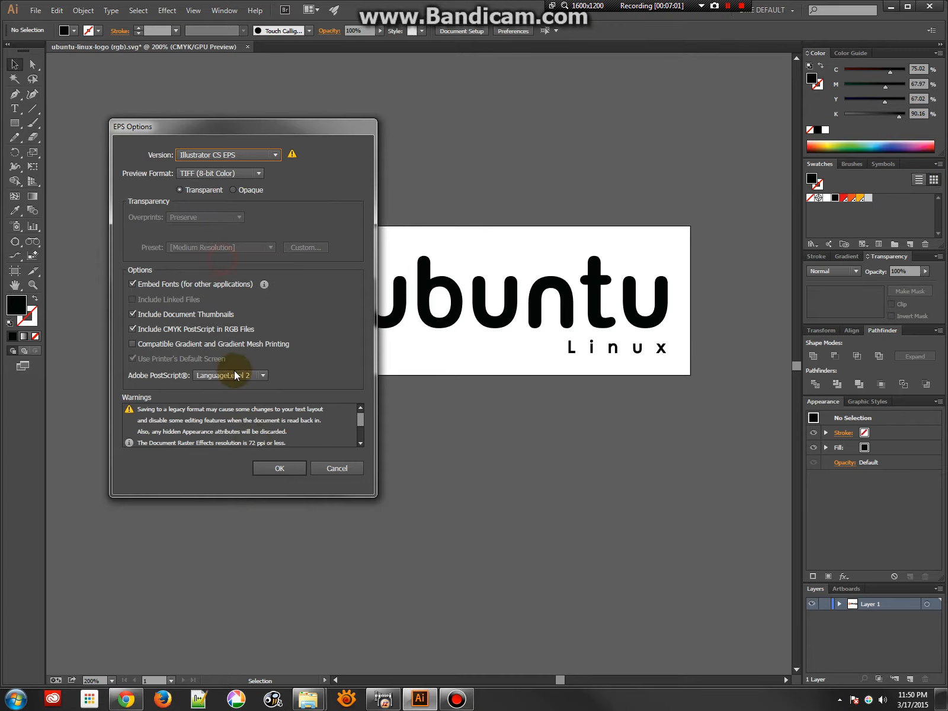
left_click(280, 467)
left_click(544, 371)
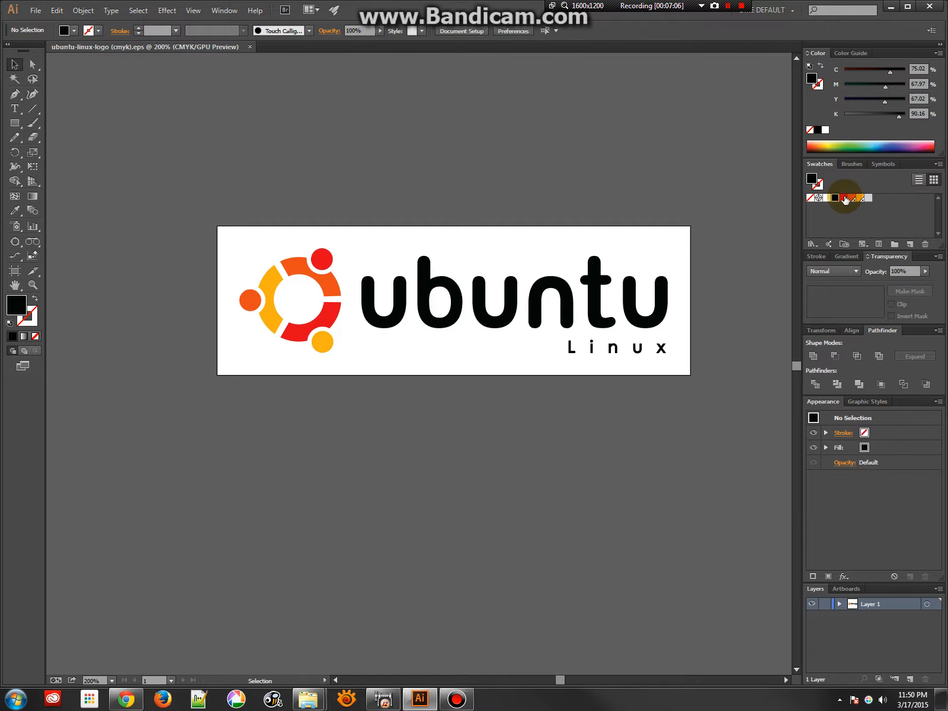
Step: Change the red spot swatch's color mode to CMYK
double_click(846, 198)
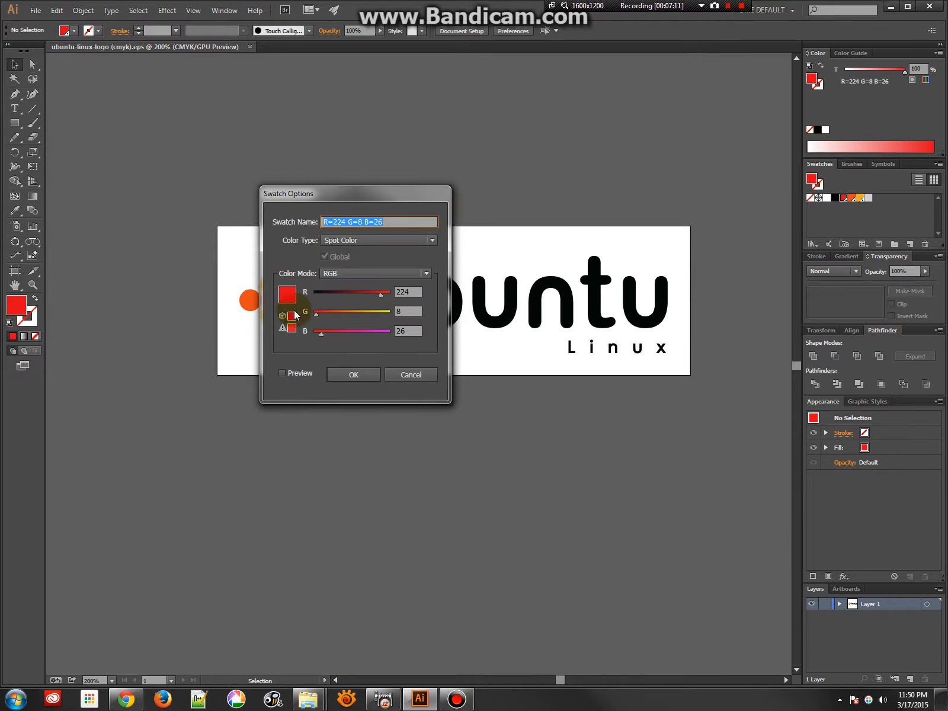
left_click(371, 272)
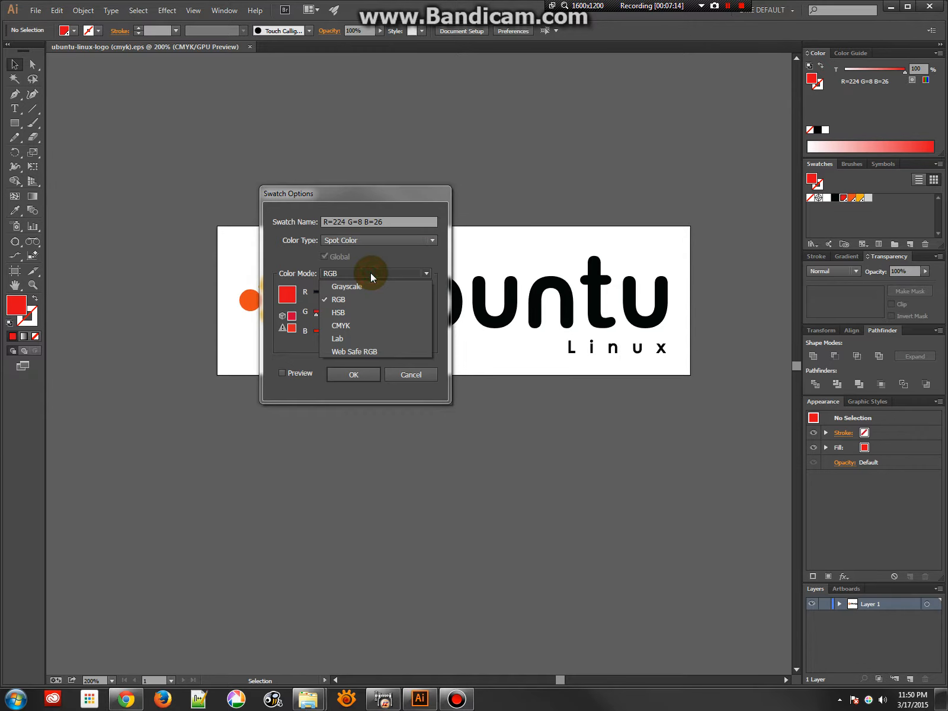
left_click(350, 327)
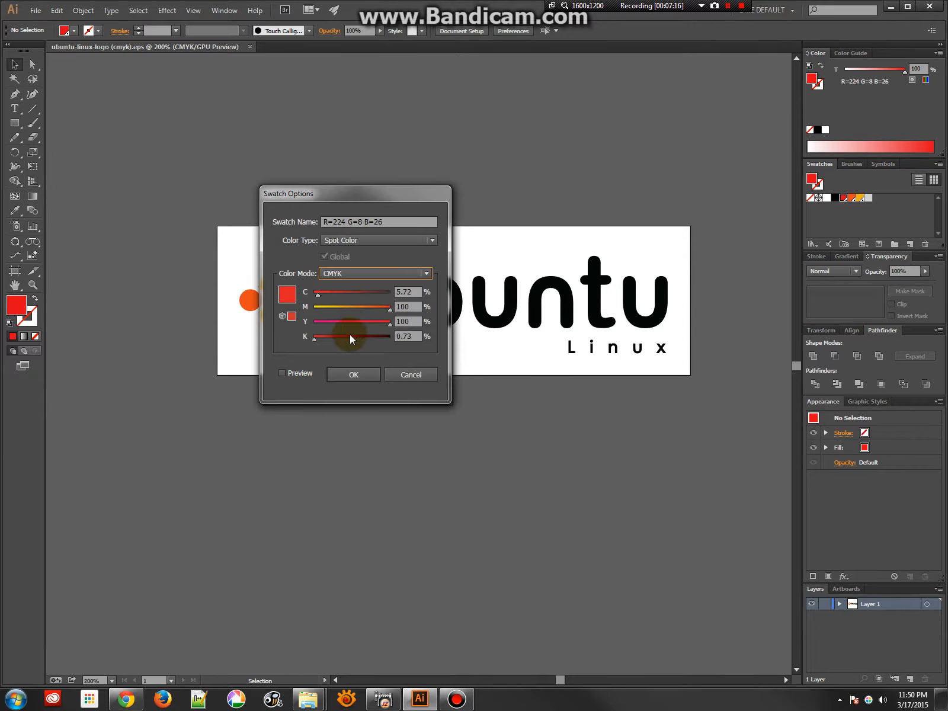
left_click(339, 377)
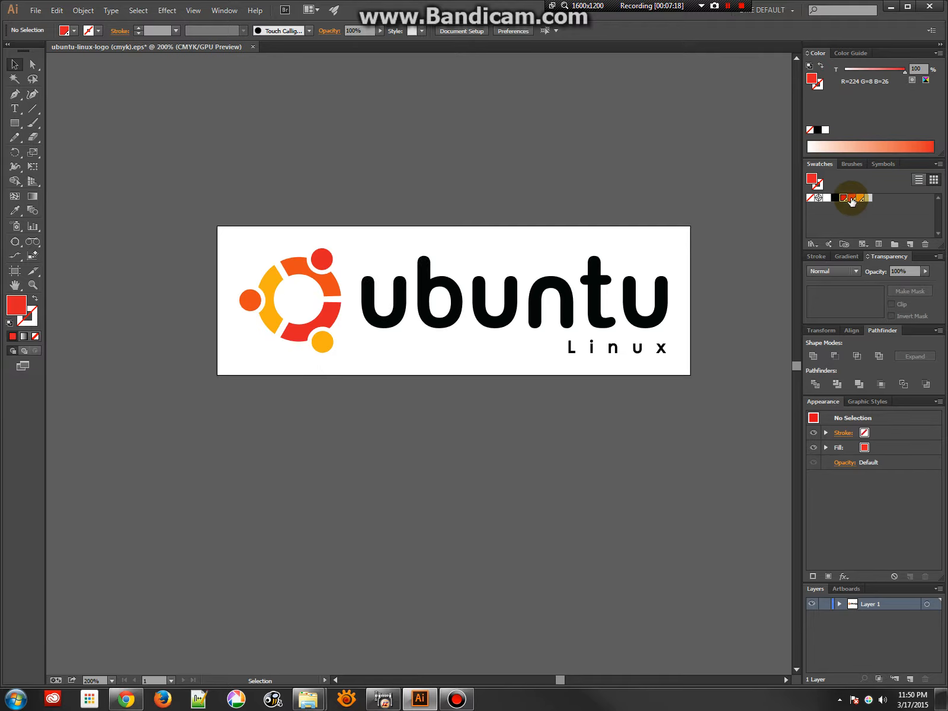
Step: Change the color mode of the orange and yellow spot swatches to CMYK
double_click(851, 198)
left_click(338, 273)
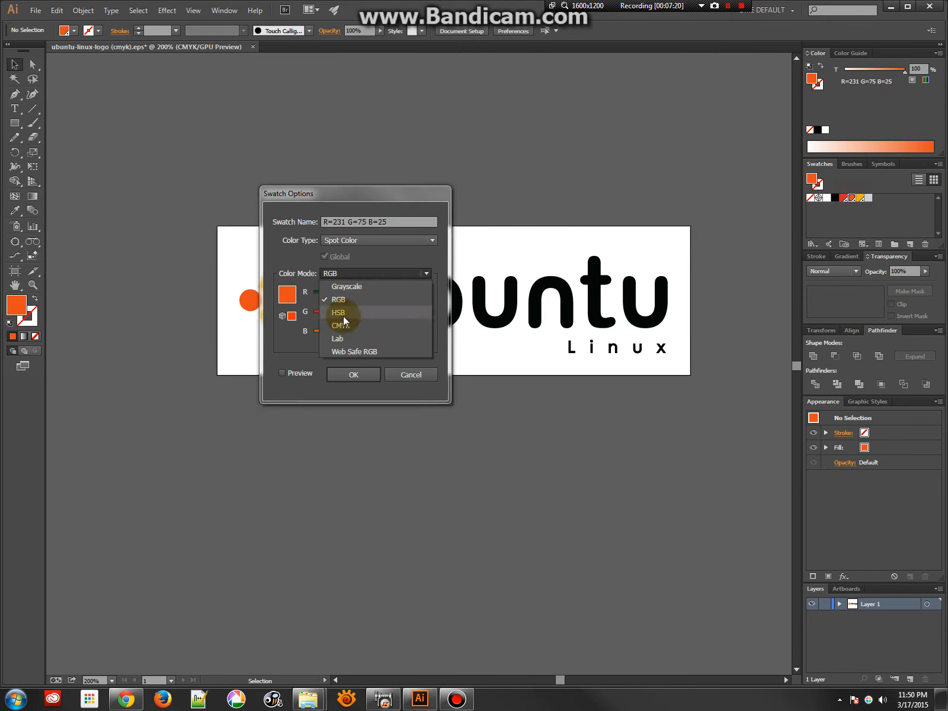
left_click(332, 331)
left_click(344, 376)
double_click(859, 198)
left_click(342, 273)
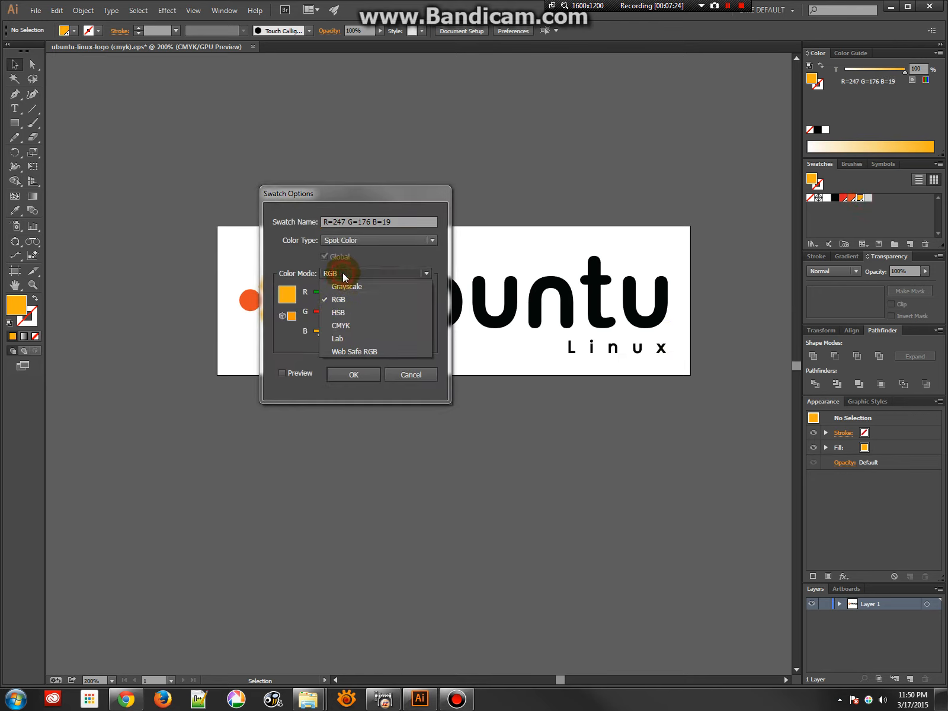
left_click(341, 328)
left_click(343, 381)
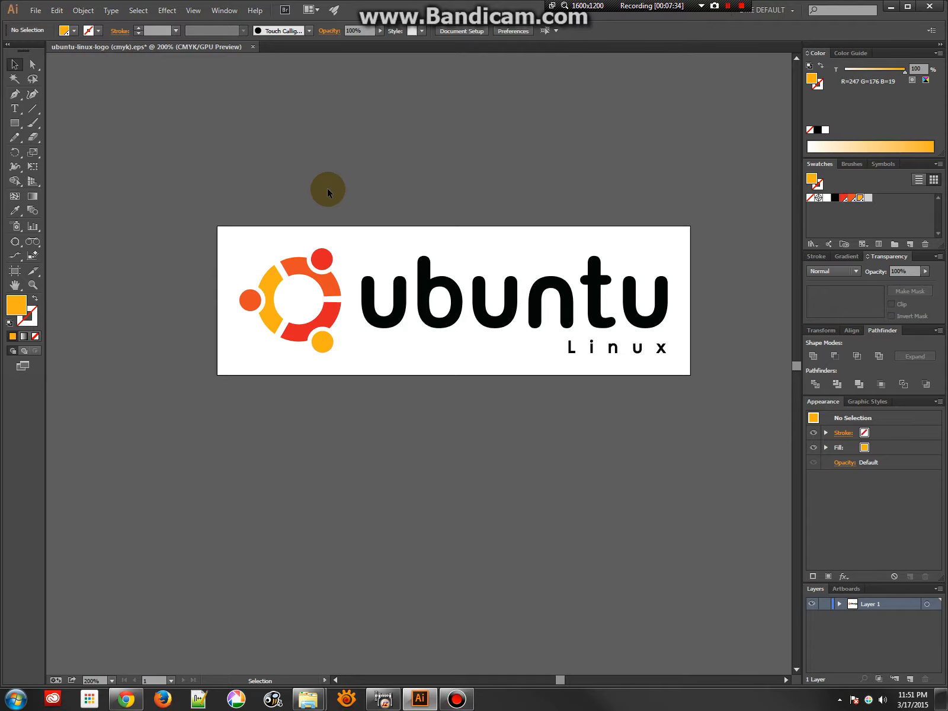
Step: Save the recolored logo under the new name ubuntu-linux-logo (cmyk) 2.eps as an Illustrator EPS
left_click(35, 10)
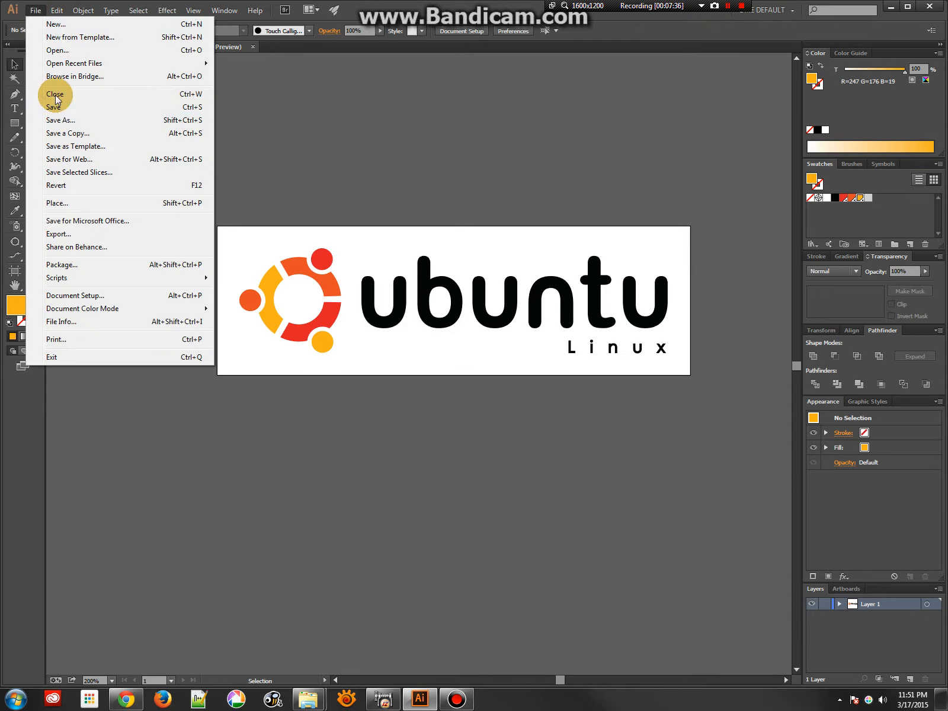
left_click(64, 122)
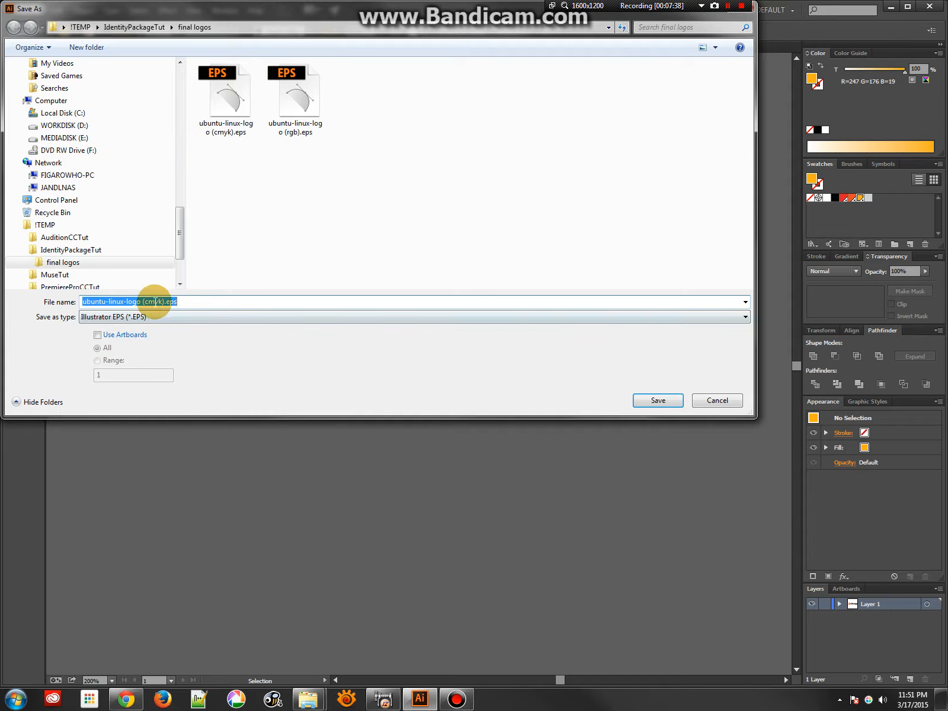
left_click(155, 302)
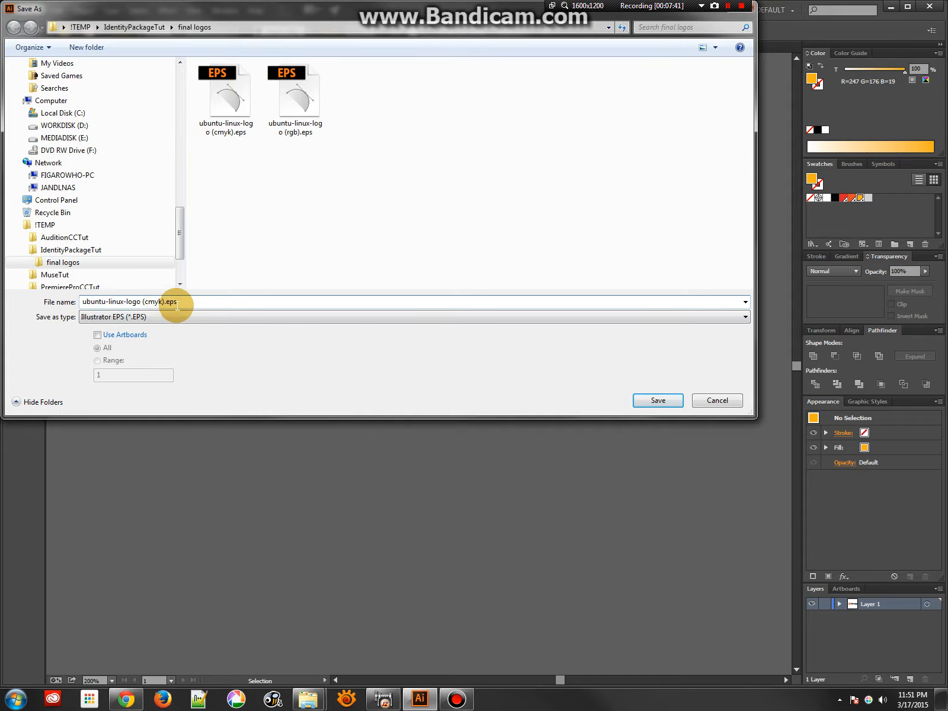
left_click(646, 400)
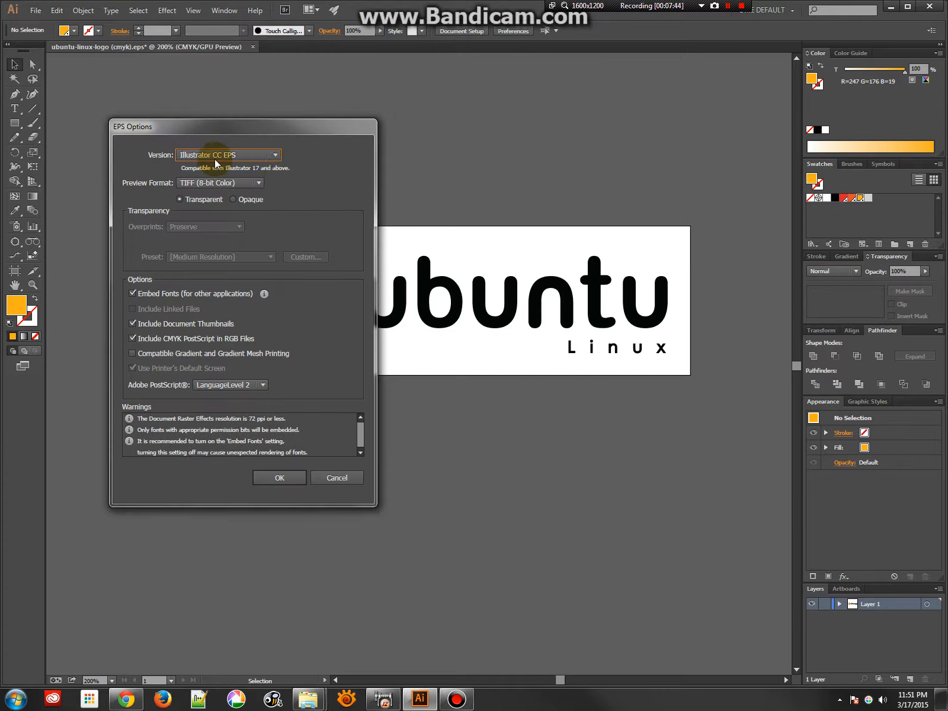
Step: Set the EPS version to Illustrator CS EPS, accept the legacy format warning, and close the document
left_click(216, 155)
left_click(229, 263)
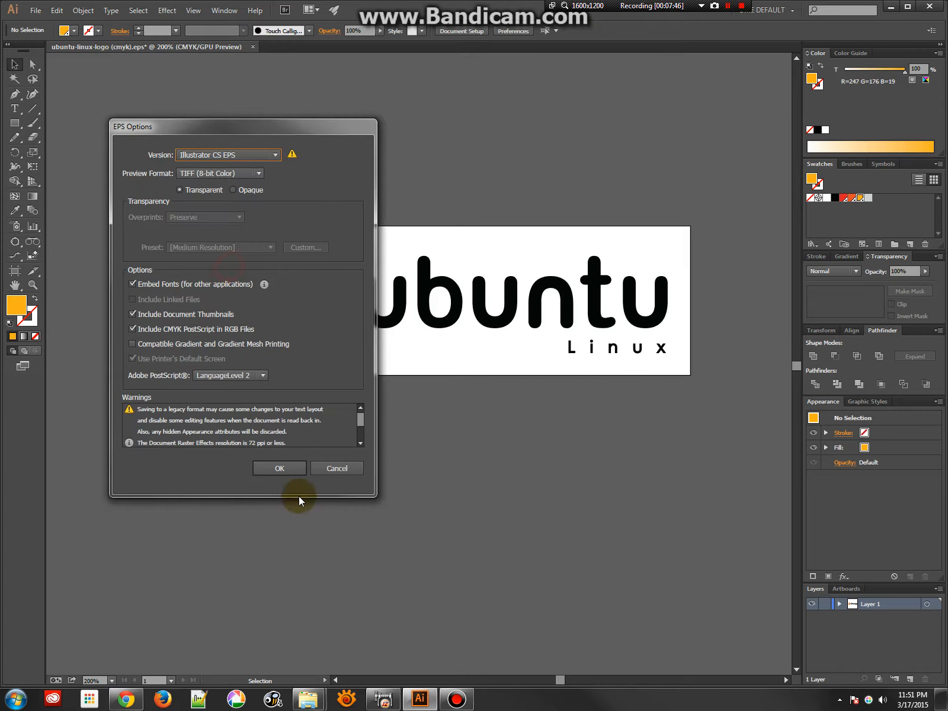
left_click(293, 470)
left_click(528, 366)
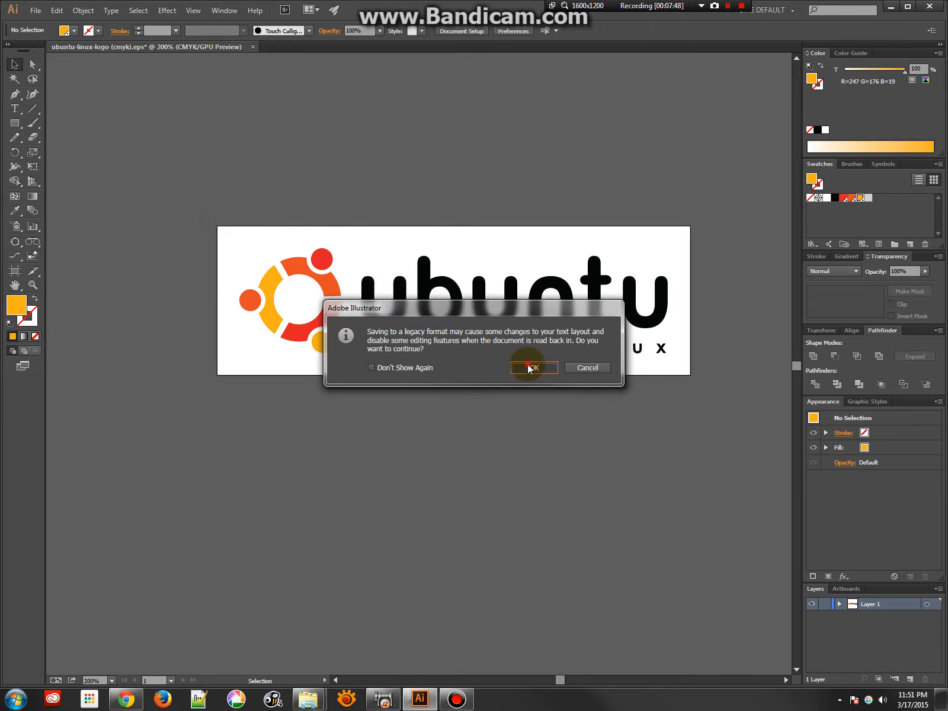
left_click(256, 47)
Step: Switch to the final logos folder and open both CMYK EPS files in Illustrator
mouse_move(308, 699)
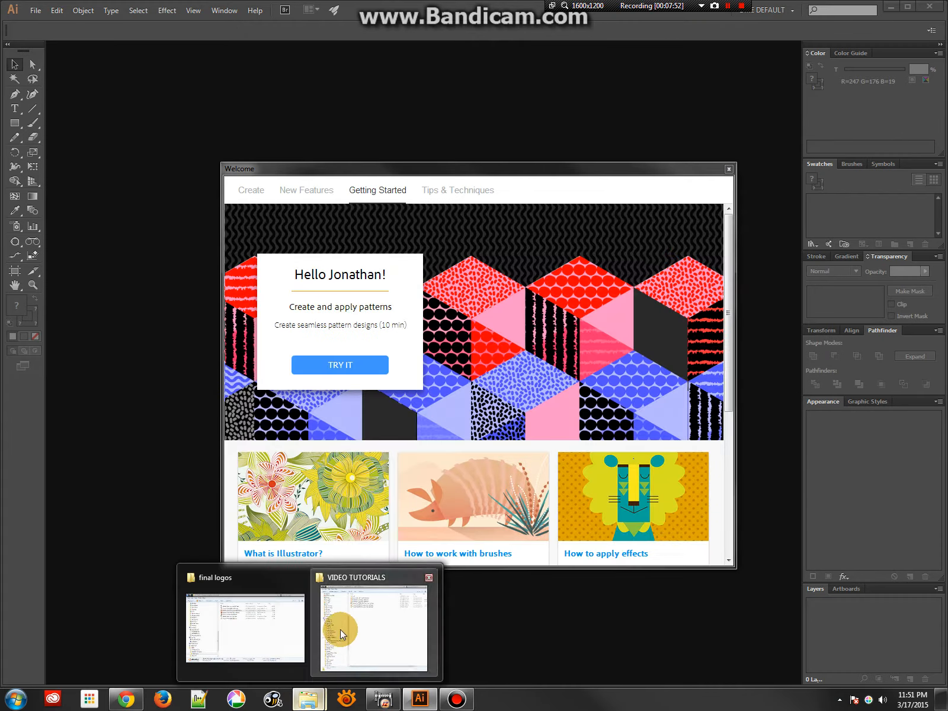
left_click(269, 619)
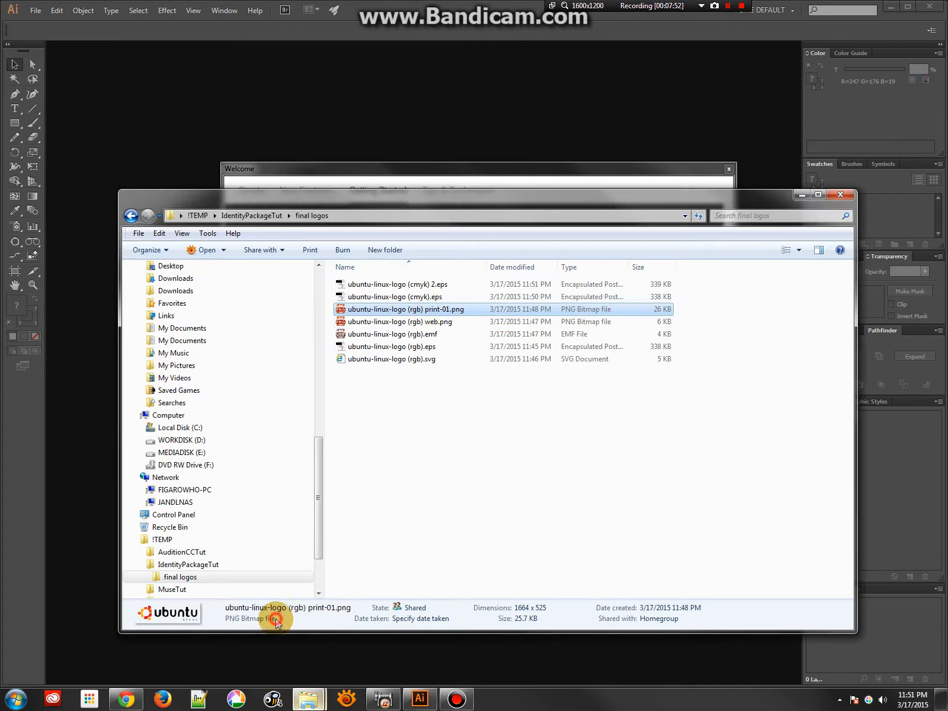
left_click(422, 296)
left_click(403, 284, "shift")
left_click_drag(403, 284, 362, 126)
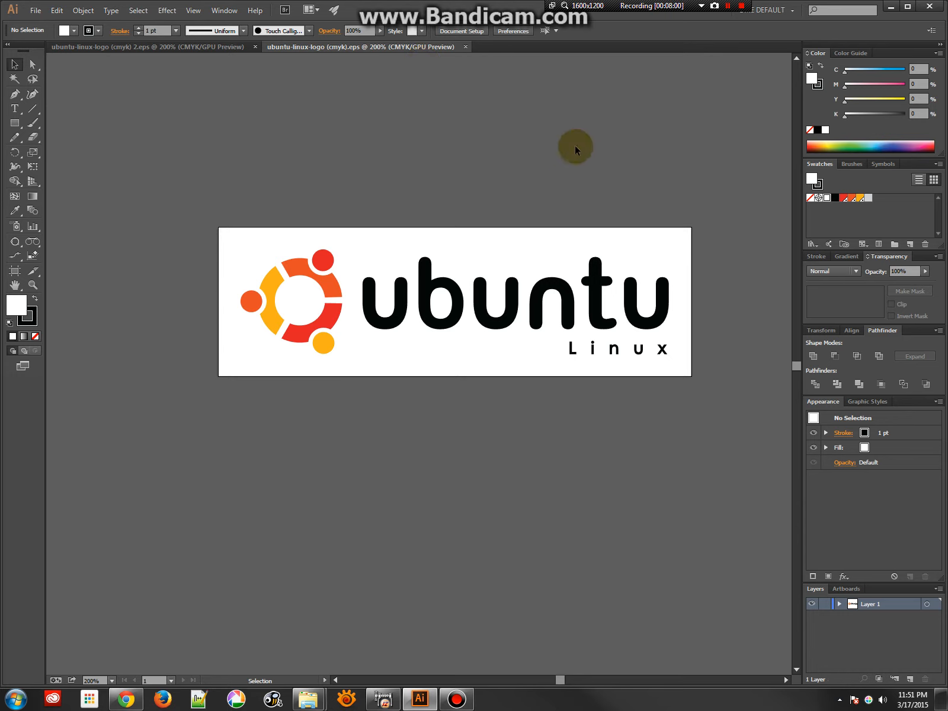
Step: Examine the red swatch's options in ubuntu-linux-logo (cmyk).eps, cancel, and show ubuntu-linux-logo (cmyk) 2.eps
double_click(843, 198)
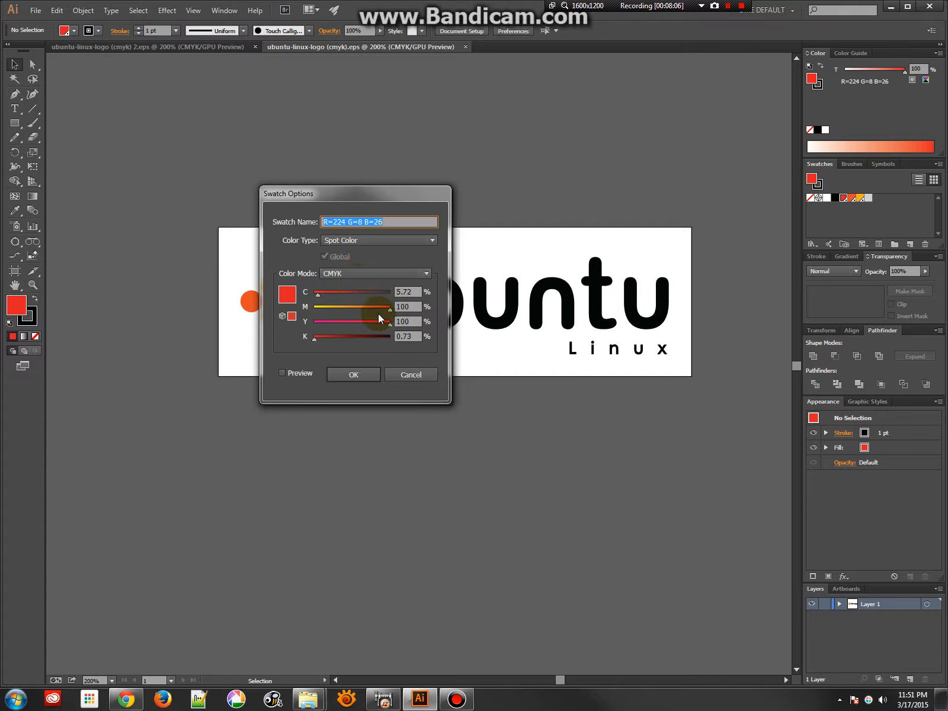
left_click(402, 375)
left_click(202, 48)
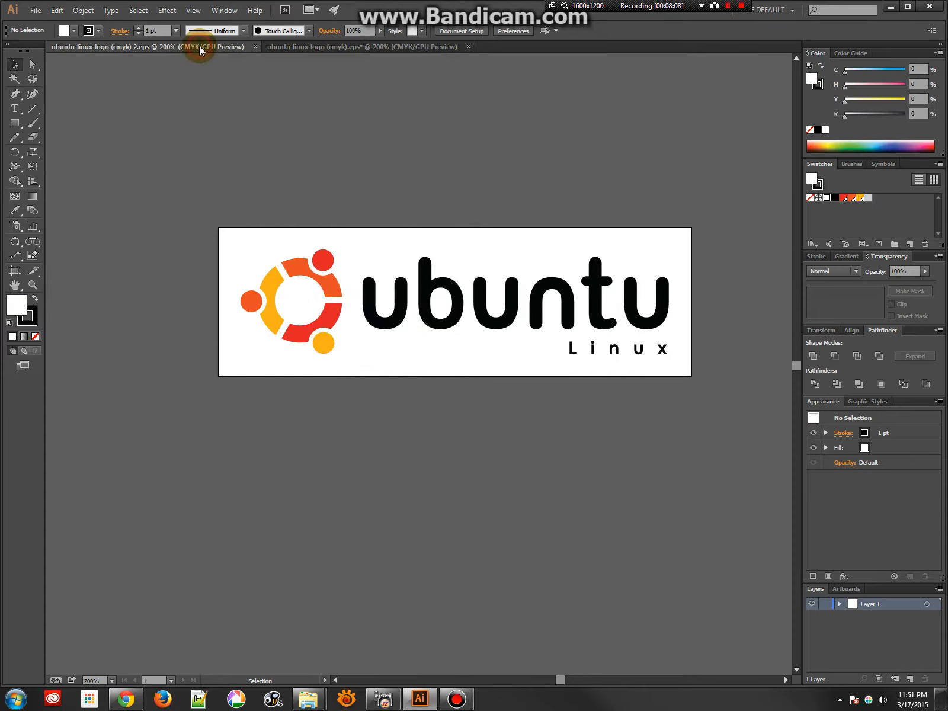
Step: Examine the red swatch's options in ubuntu-linux-logo (cmyk) 2.eps and cancel
double_click(844, 198)
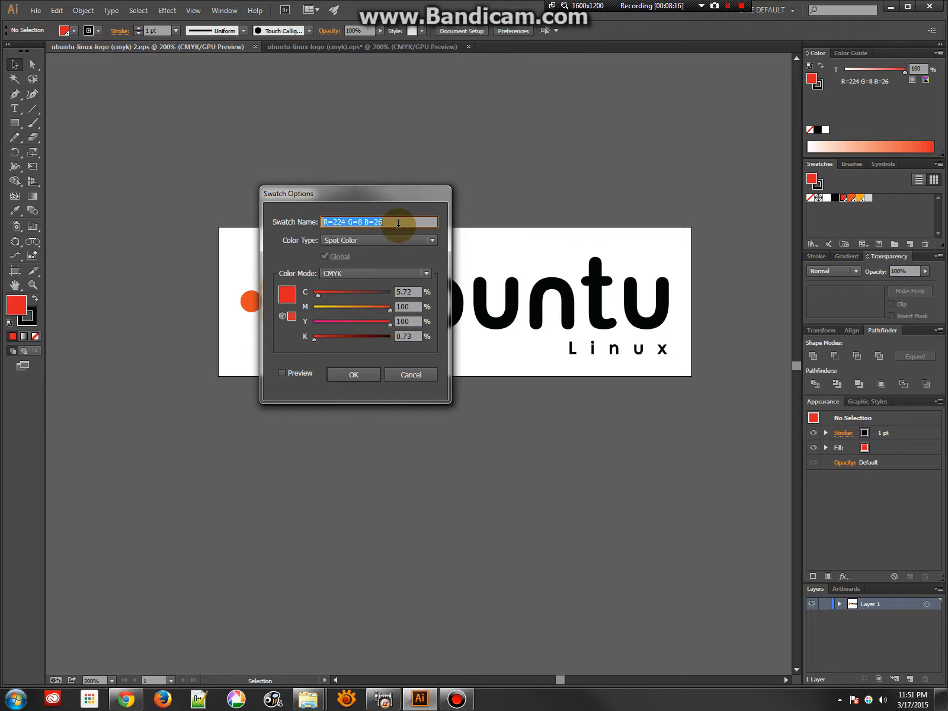
left_click(423, 375)
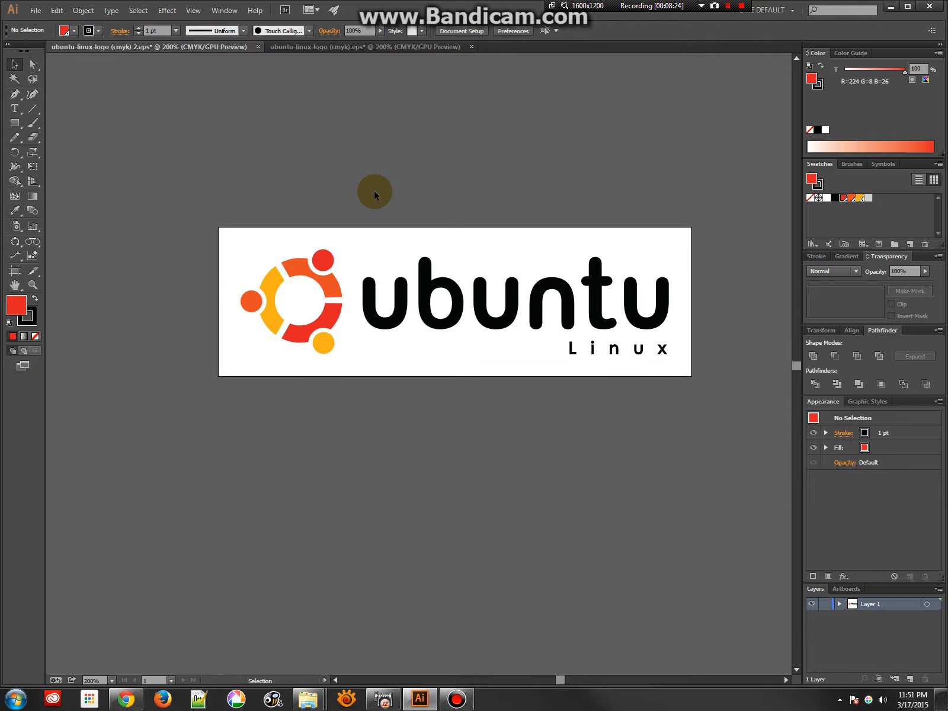
Step: Fill the whole logo with the black swatch and save it under the new name ubuntu-linux-logo (blk).eps as an Illustrator EPS
left_click_drag(212, 226, 689, 382)
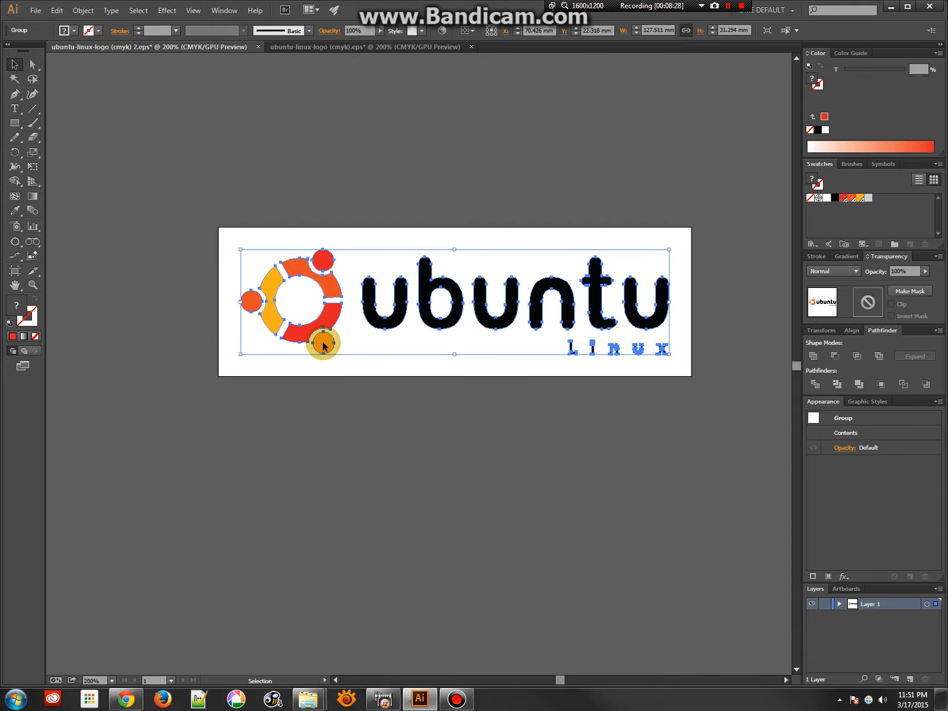
left_click(835, 198)
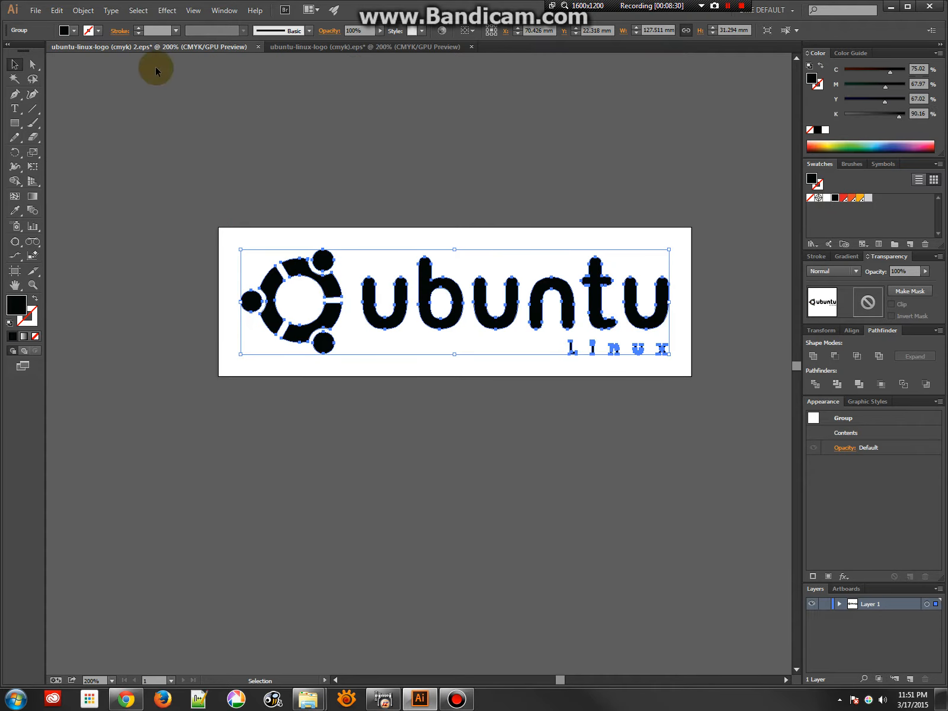
left_click(36, 11)
left_click(54, 121)
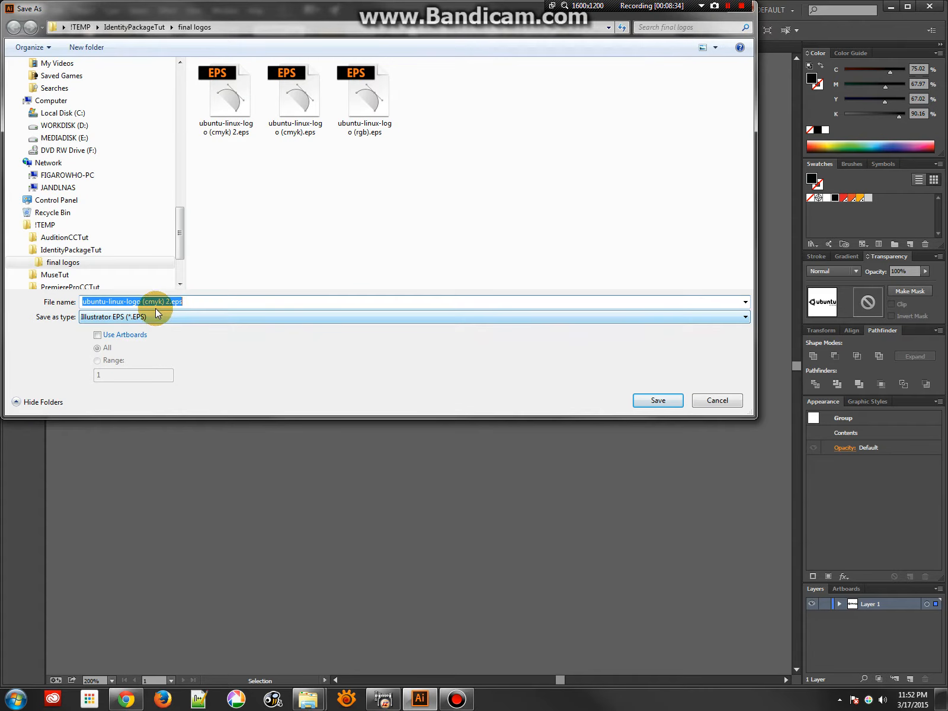
left_click(160, 302)
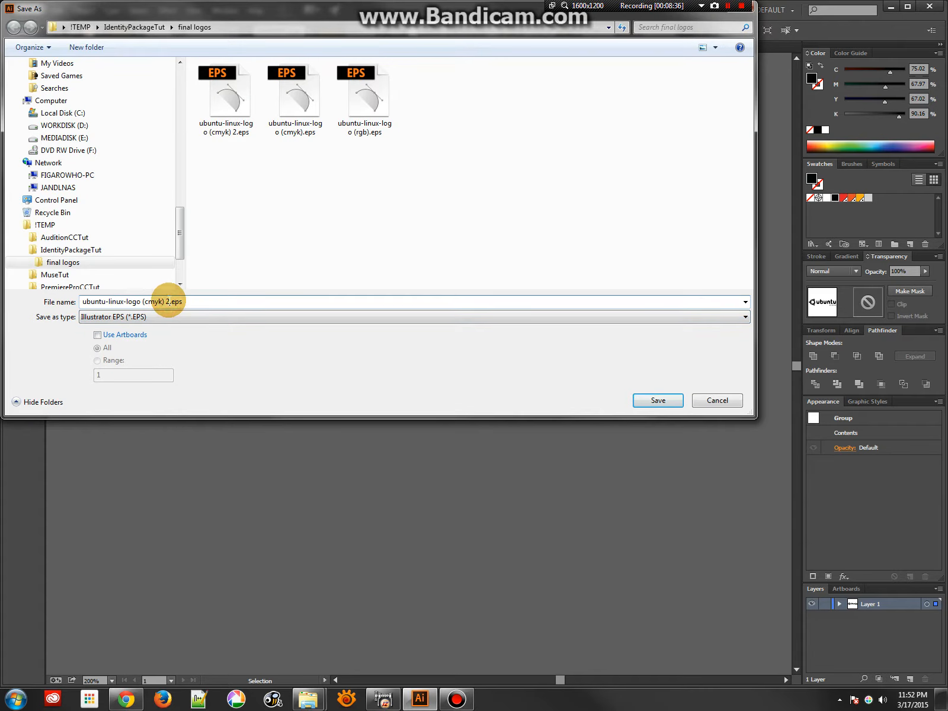
type("\\")
key("BackSpace")
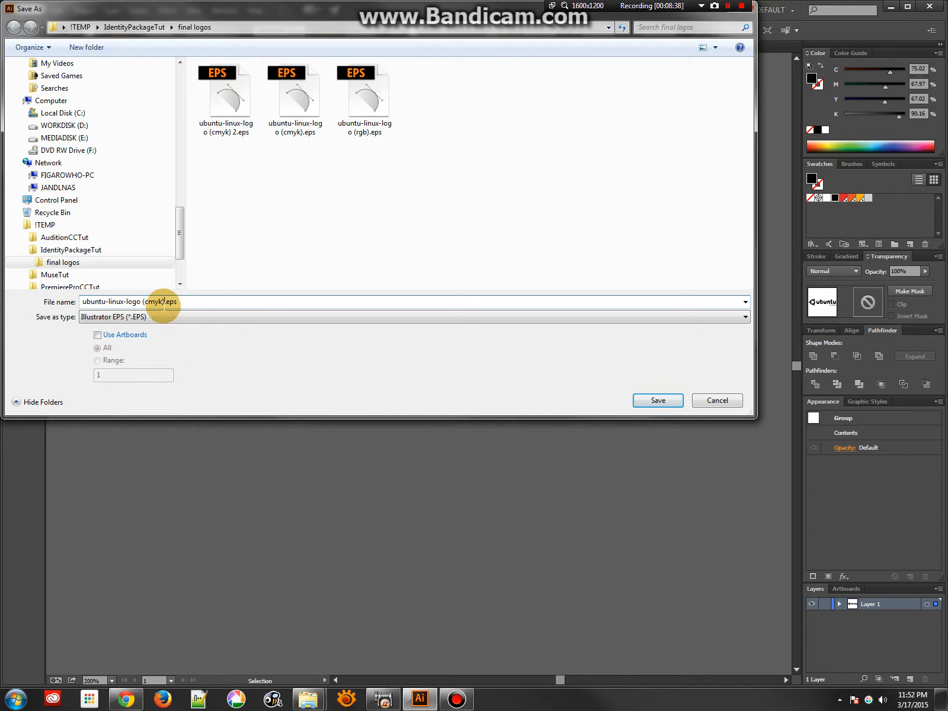
left_click_drag(161, 302, 147, 303)
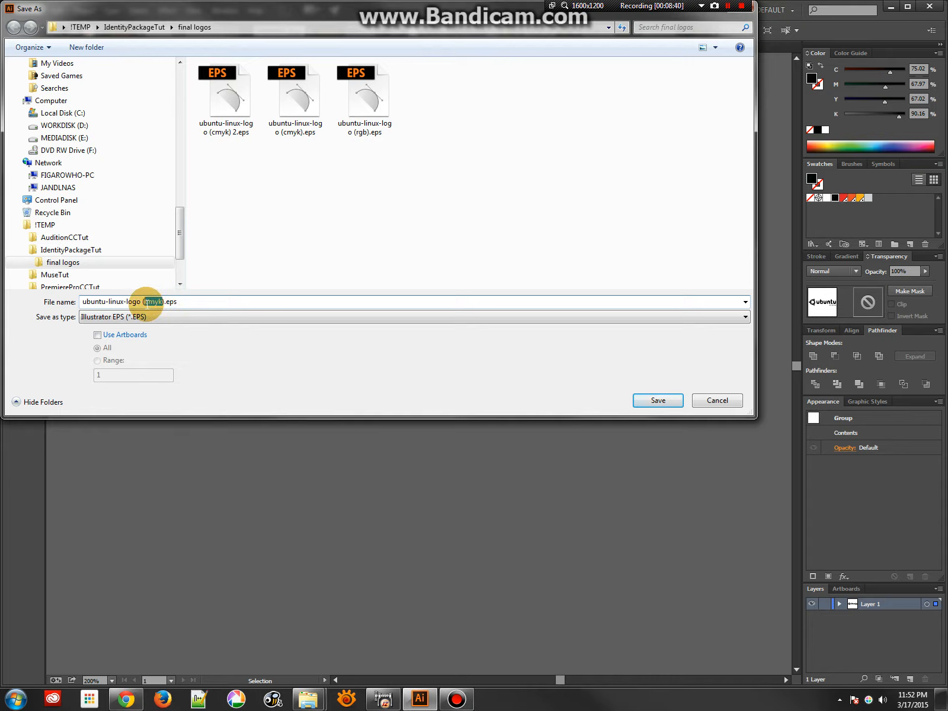
type("blk")
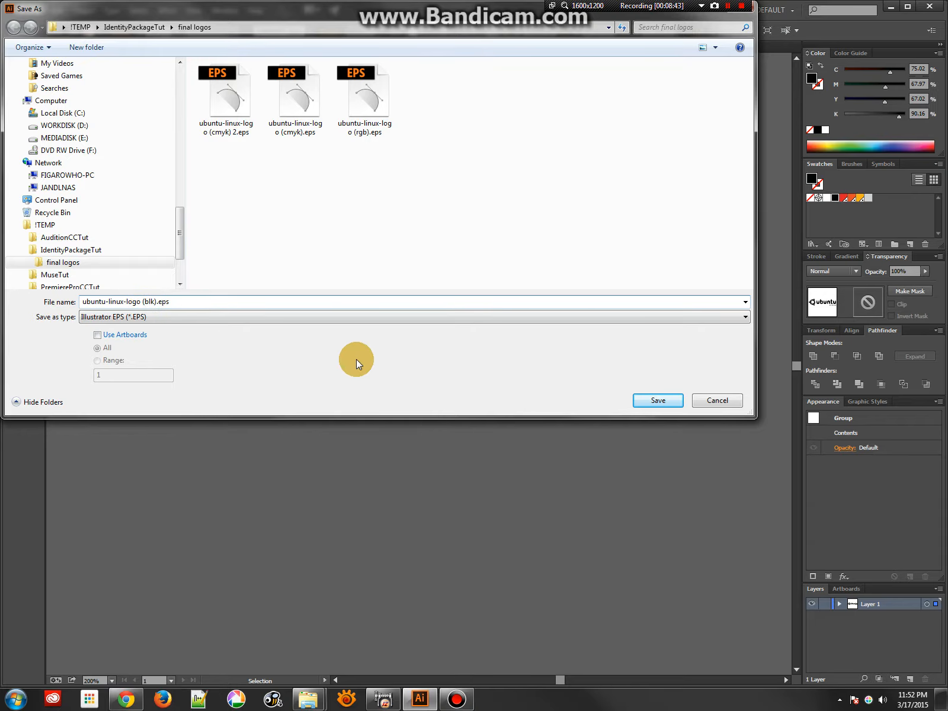
left_click(652, 400)
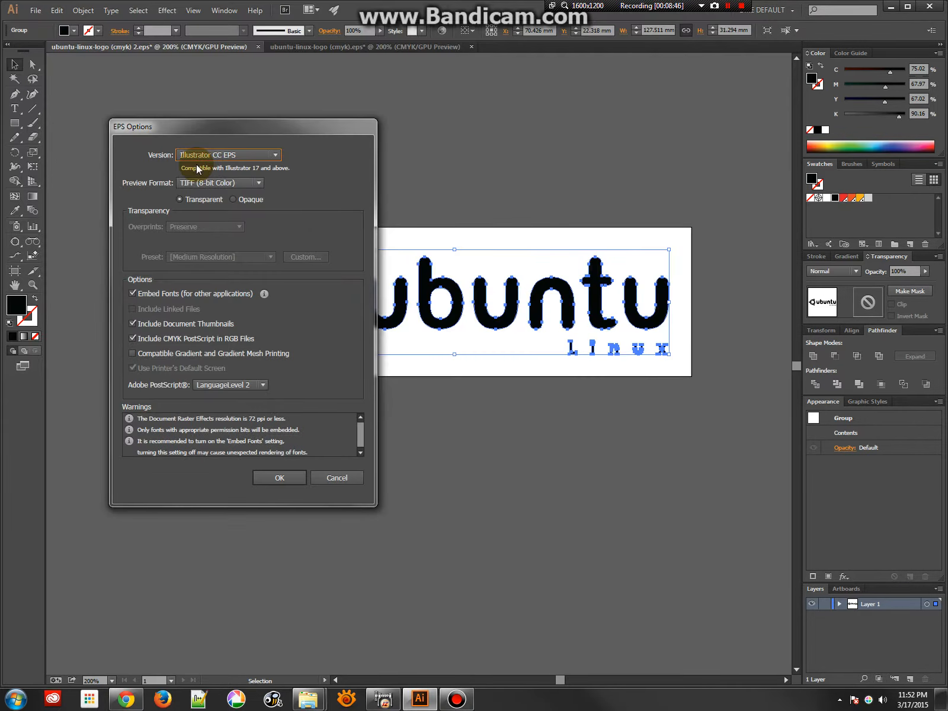
Step: Set the EPS version to Illustrator CS EPS and accept the legacy format warning
left_click(265, 155)
left_click(216, 262)
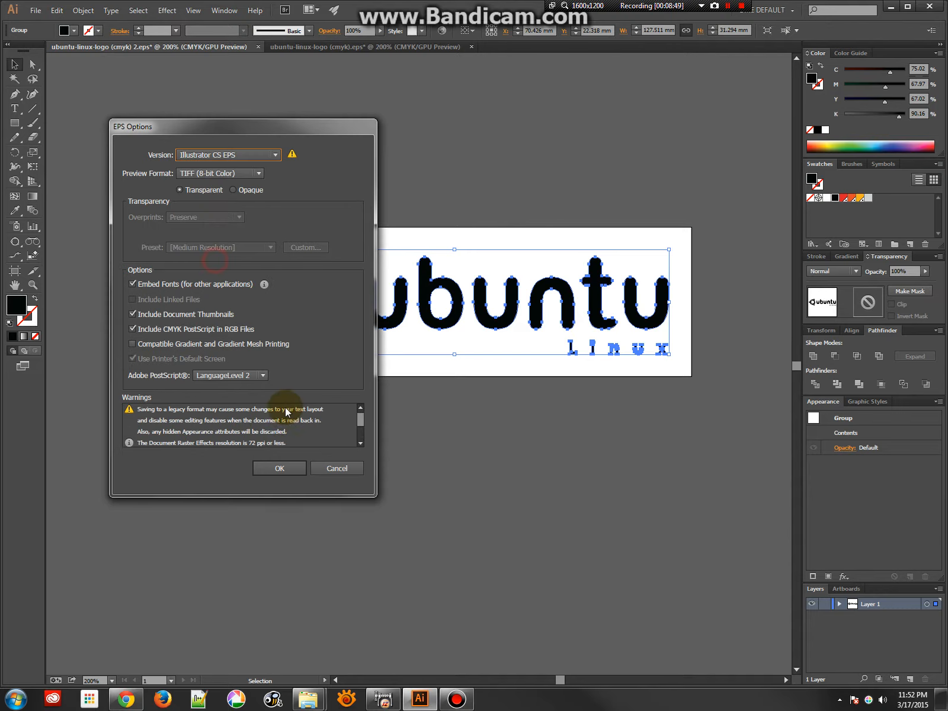
left_click(283, 464)
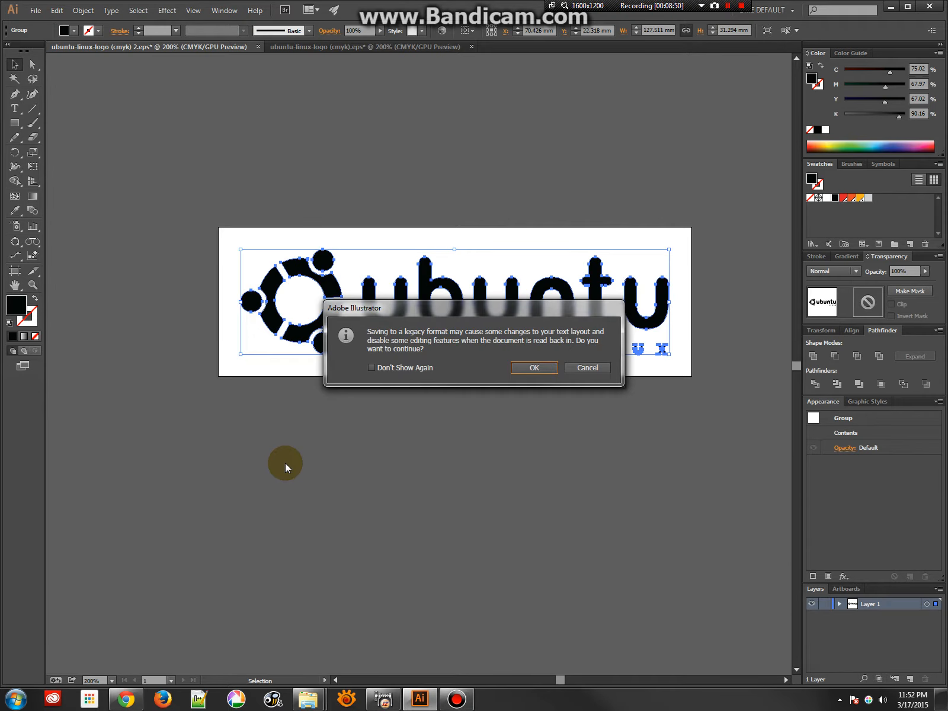
left_click(540, 374)
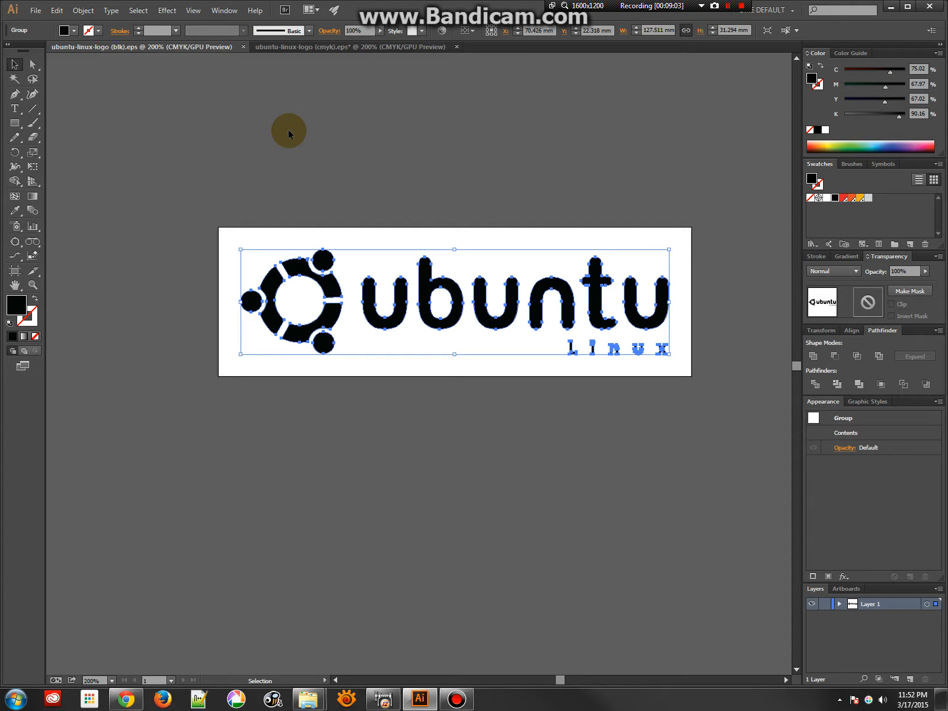
Step: Undo the black fill on the logo and deselect the artwork
key("ctrl+z")
key("ctrl+z")
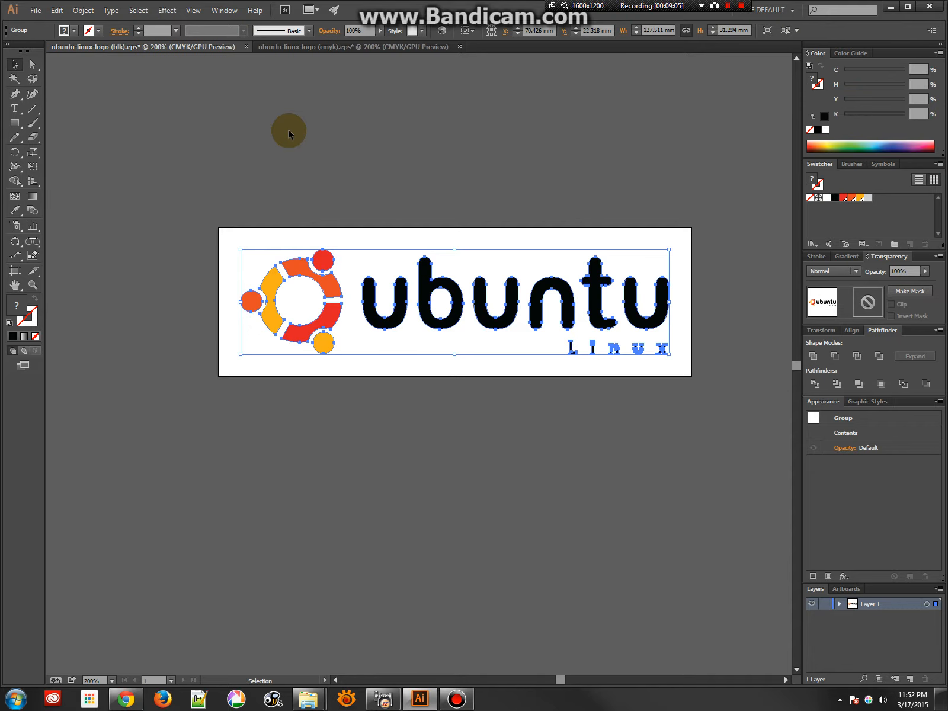
left_click(288, 130)
Step: Draw a rectangle about 150 mm by 53 mm covering the whole artboard and fill it with white
left_click(15, 122)
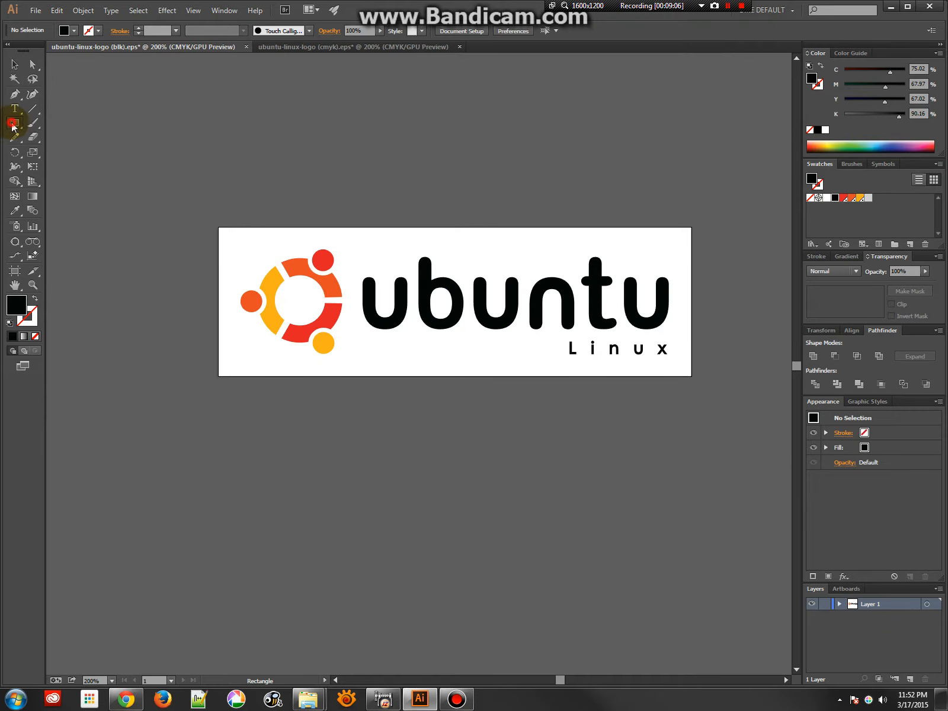
left_click_drag(201, 223, 705, 400)
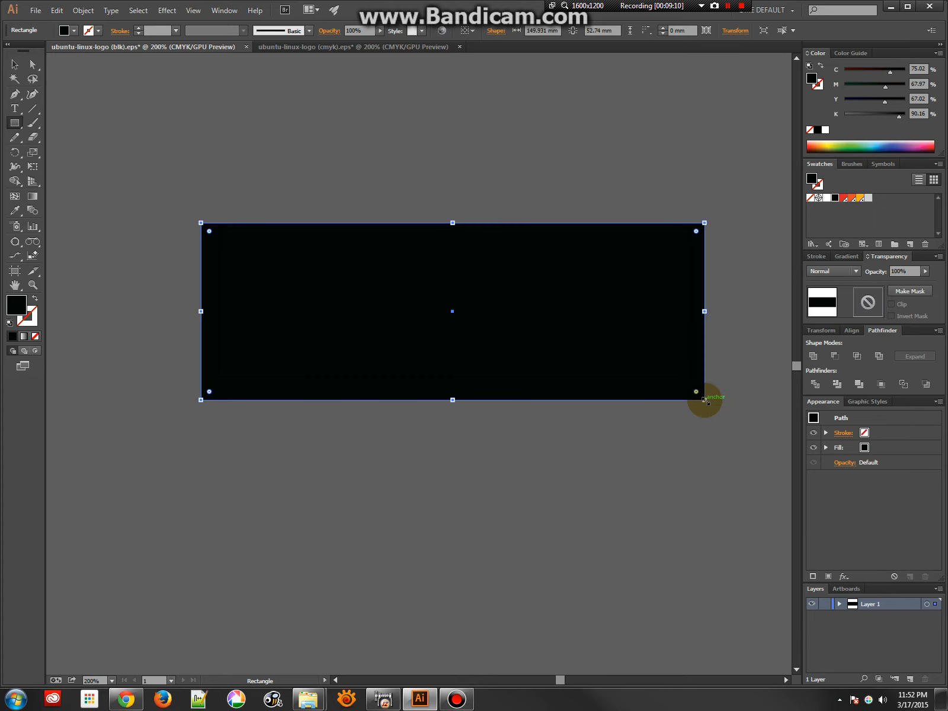
left_click(827, 197)
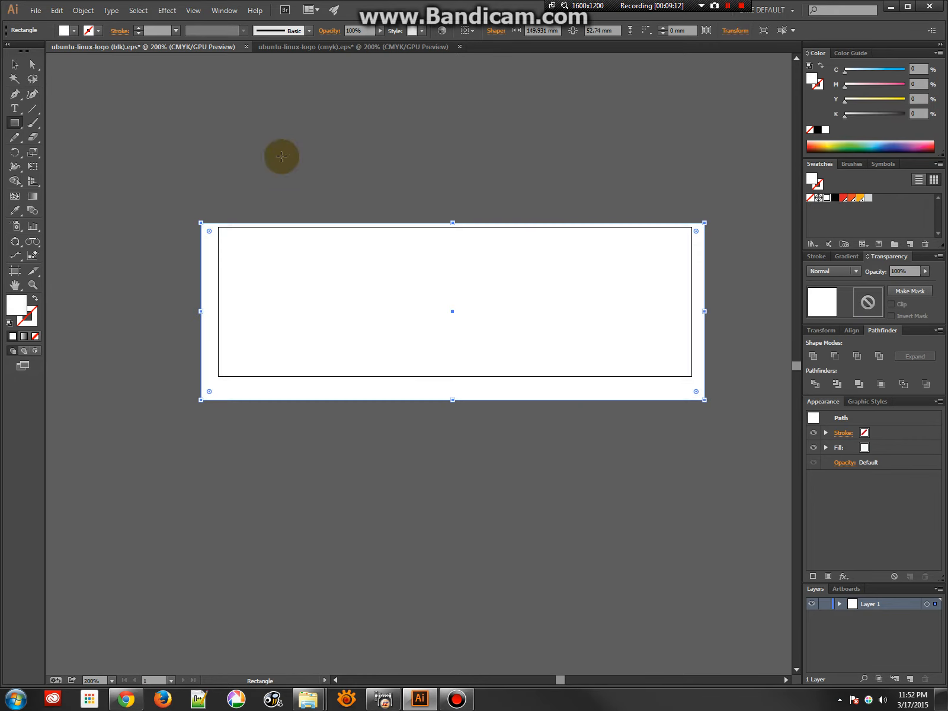
Step: Resize the white rectangle to the artboard's edges and set its blending mode to Saturation
left_click(15, 64)
left_click_drag(201, 223, 218, 227)
left_click_drag(705, 400, 692, 377)
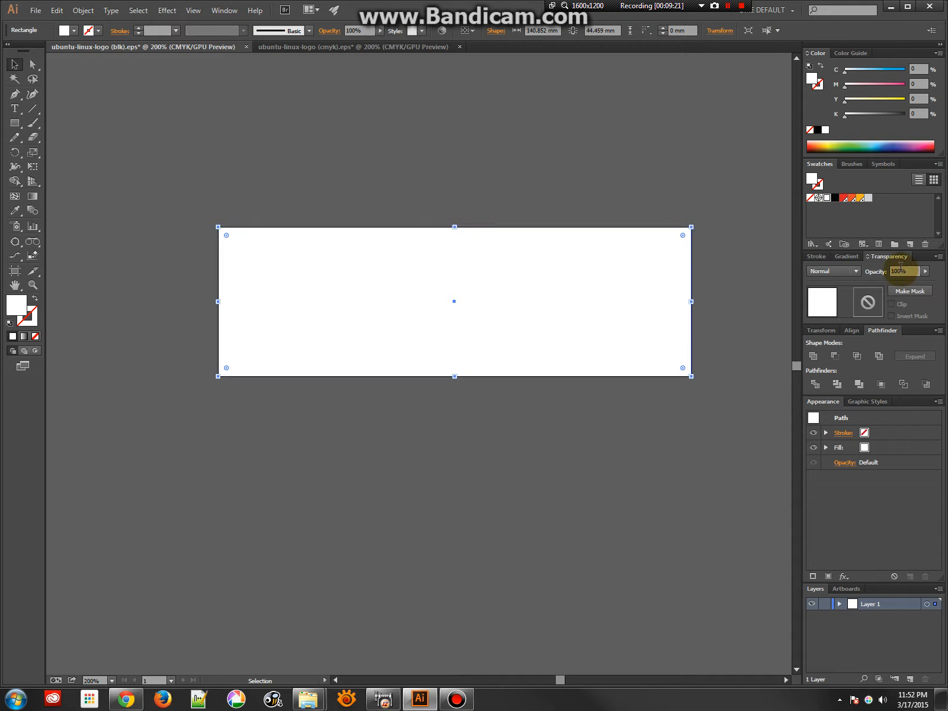
left_click(843, 272)
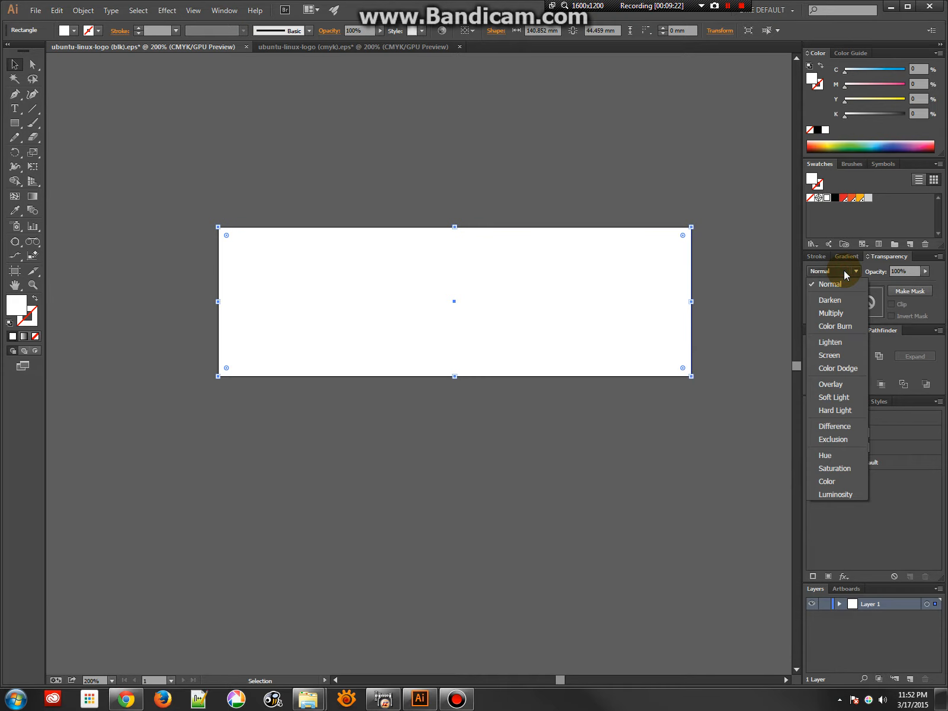
left_click(827, 469)
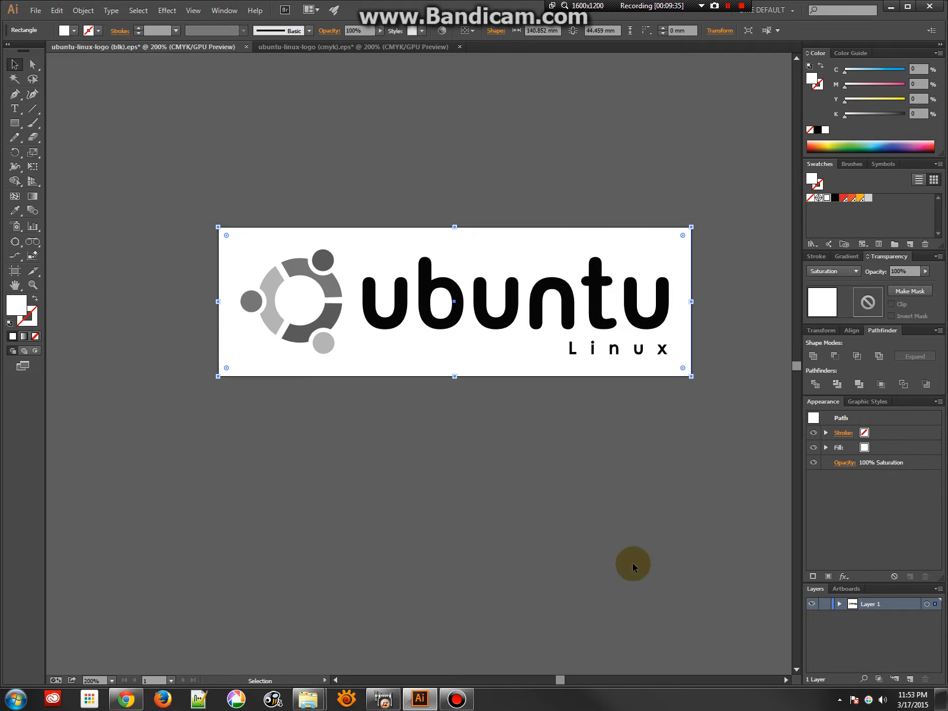
Step: Look at the version information of the Instant Eyedropper color picker and close it
left_click(869, 701)
left_click_drag(870, 702, 869, 702)
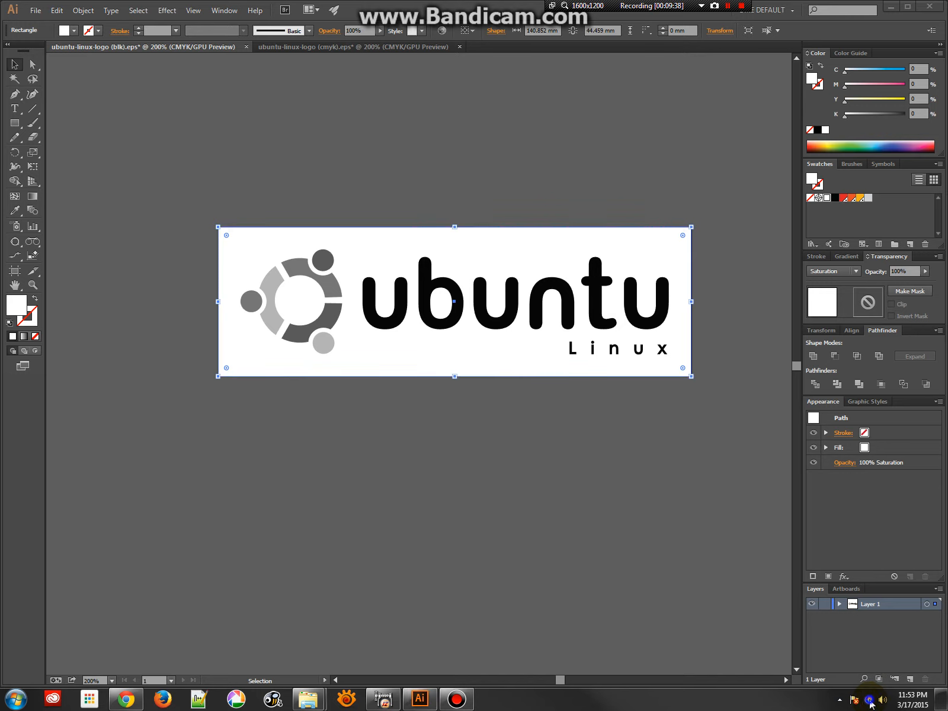
right_click(870, 702)
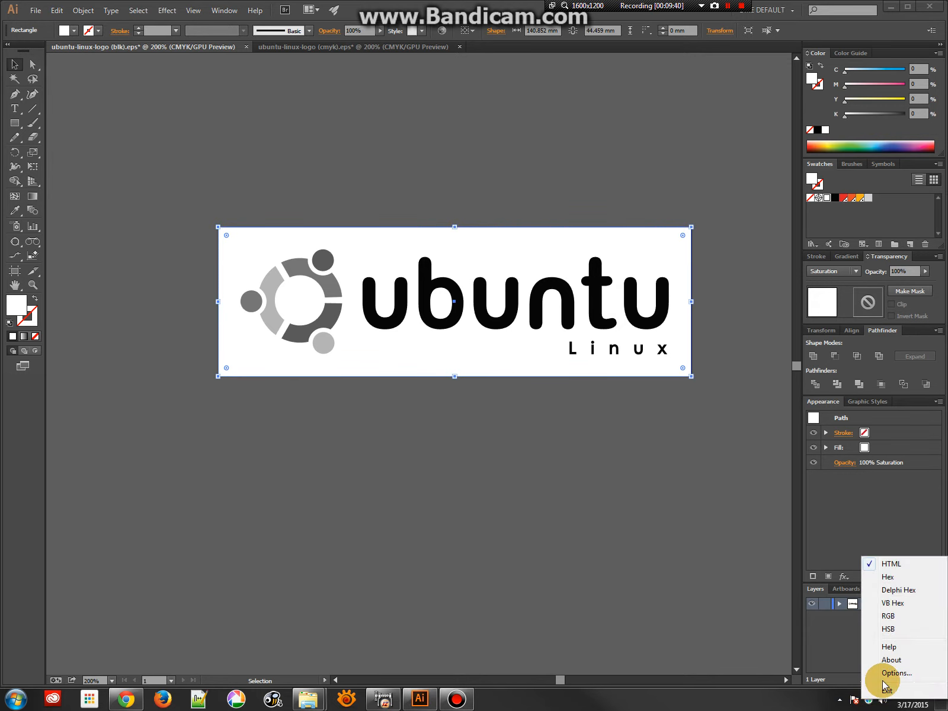
left_click(892, 661)
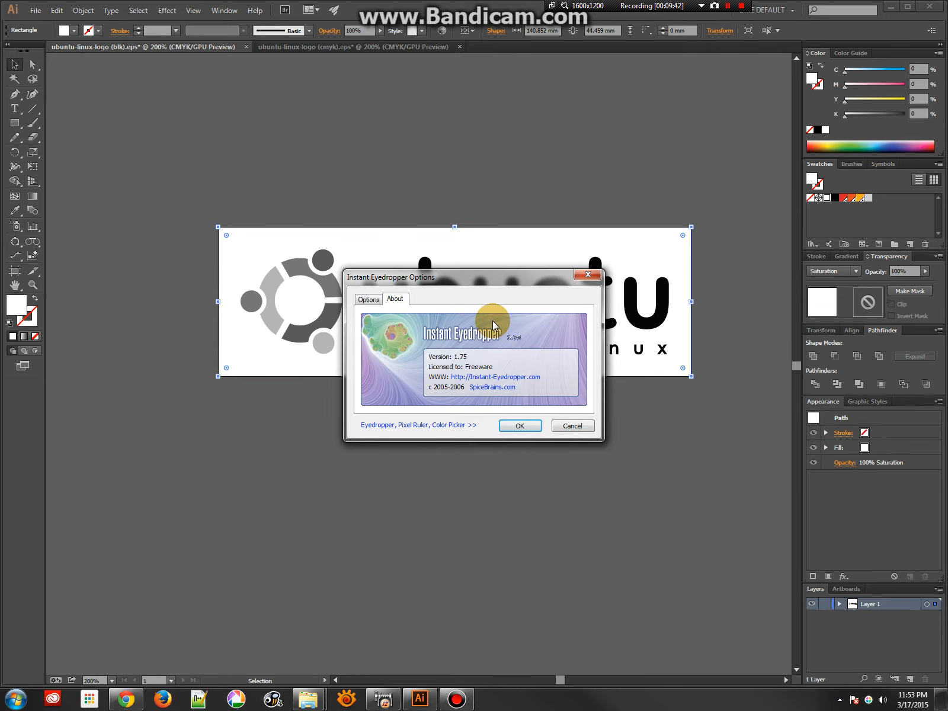
left_click(586, 278)
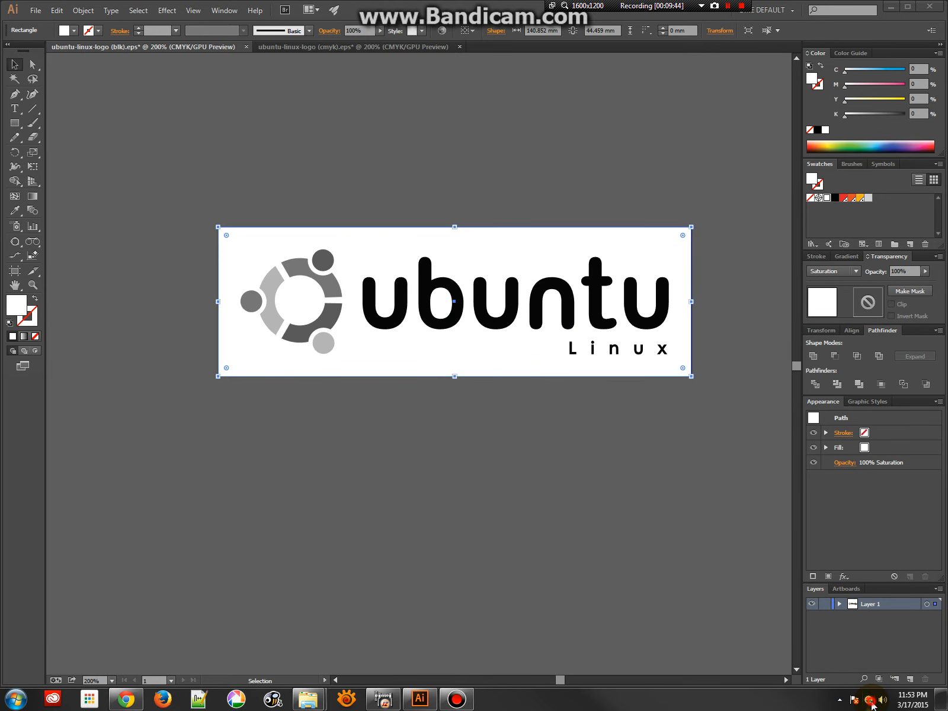
Step: Sample the light gray ring segment of the logo with Instant Eyedropper and set its color format to RGB
left_click_drag(870, 702, 277, 280)
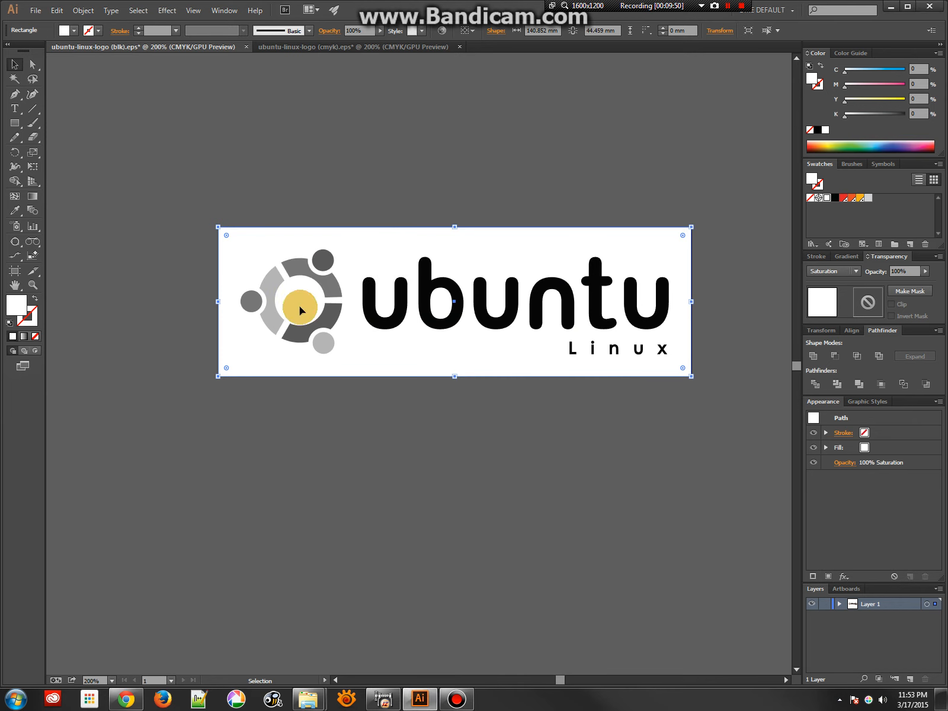
right_click(872, 704)
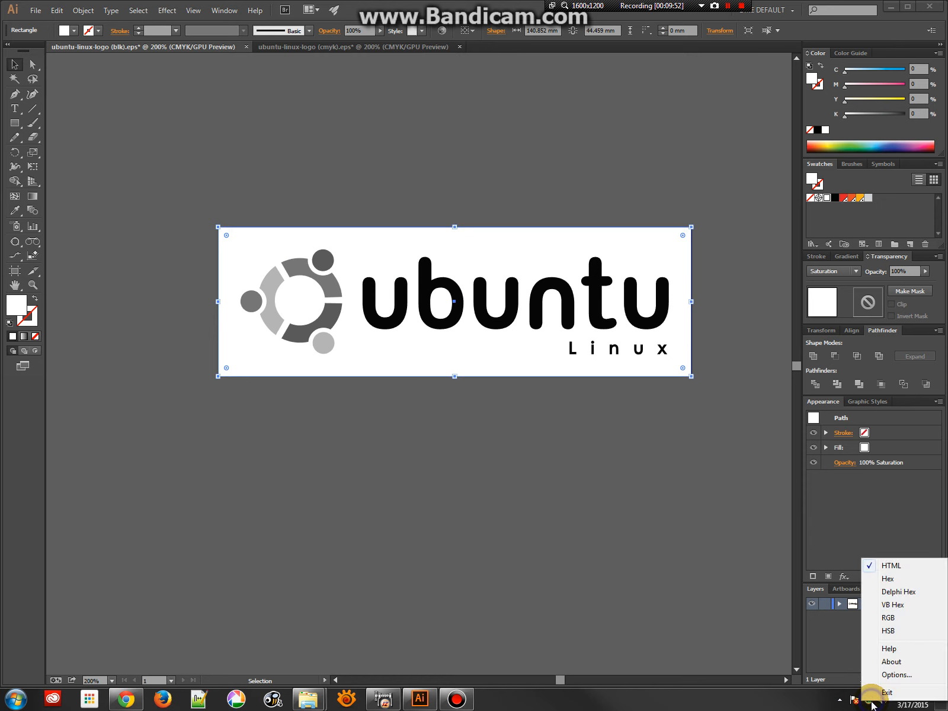
left_click(894, 619)
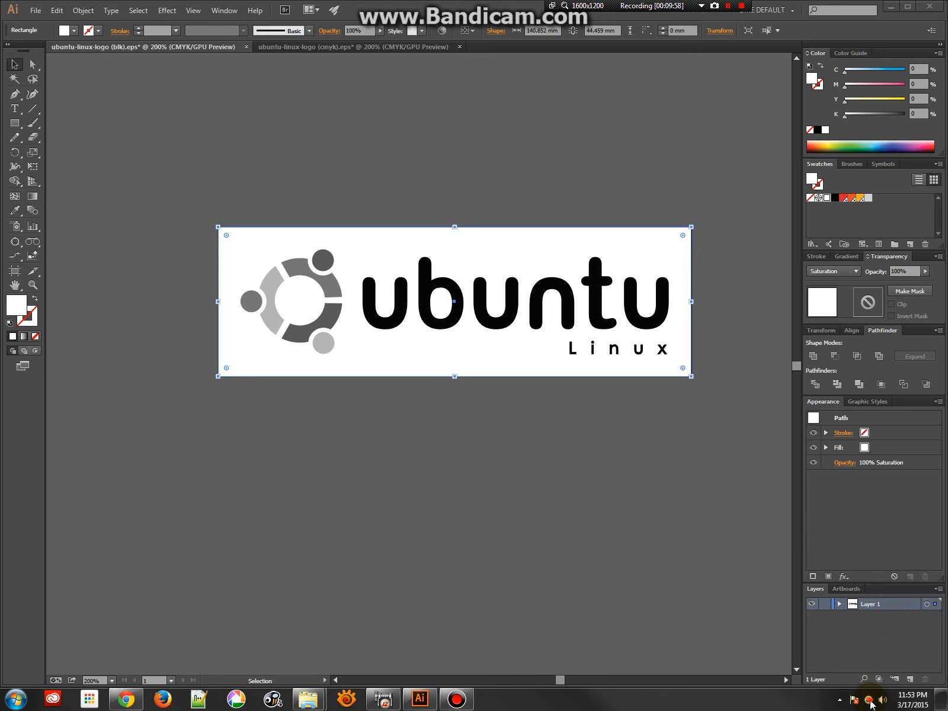